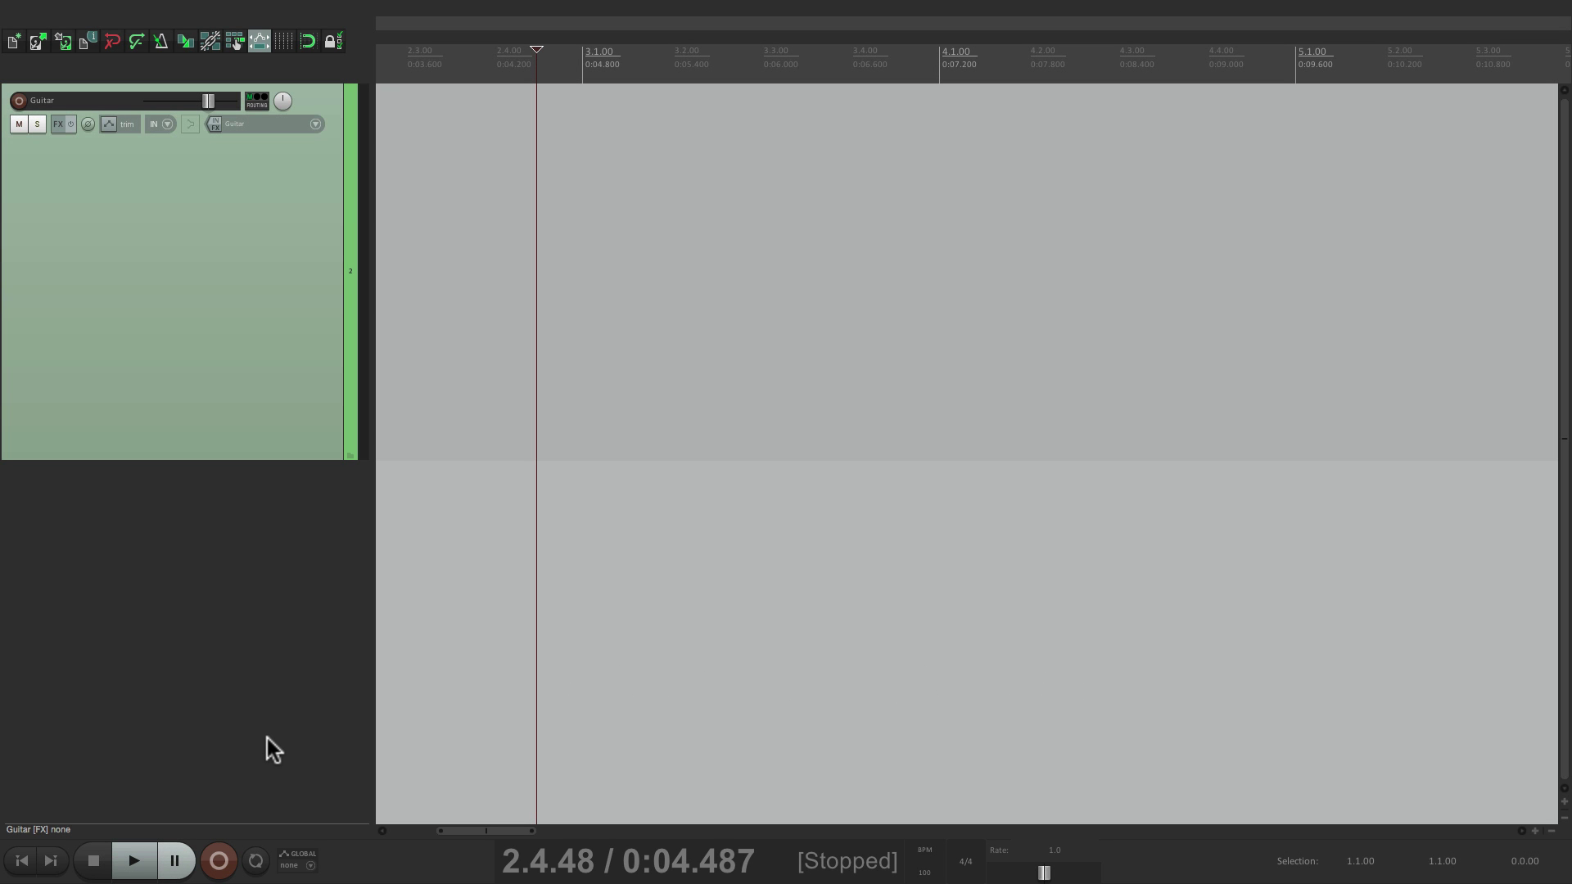
Record-arm the Guitar track, leaving its input on Mono > Guitar
click(316, 125)
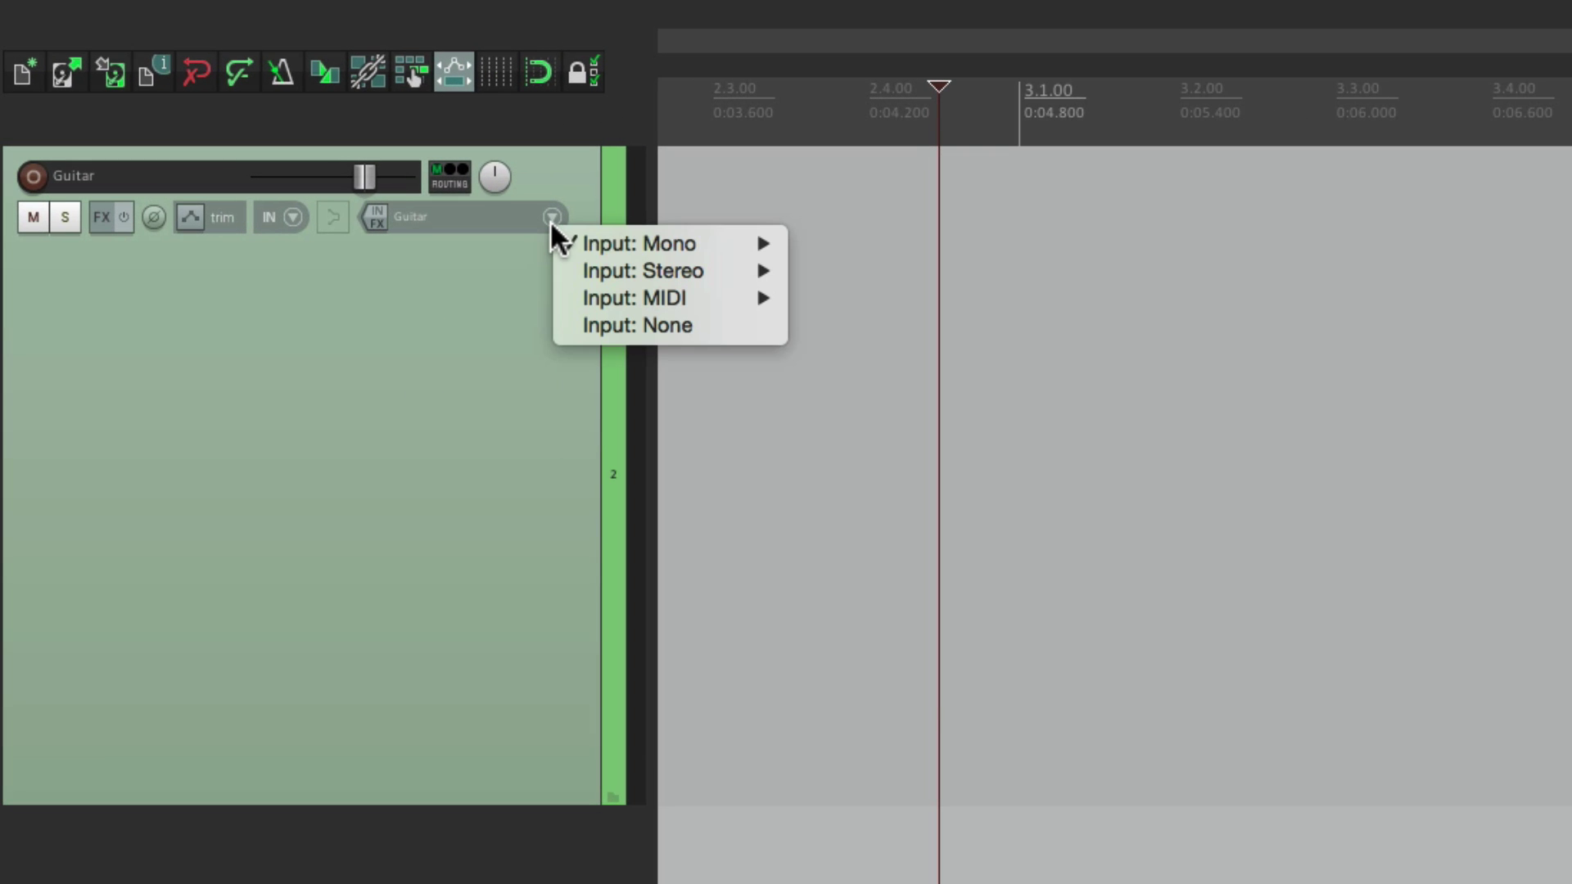
mouse_move(571, 246)
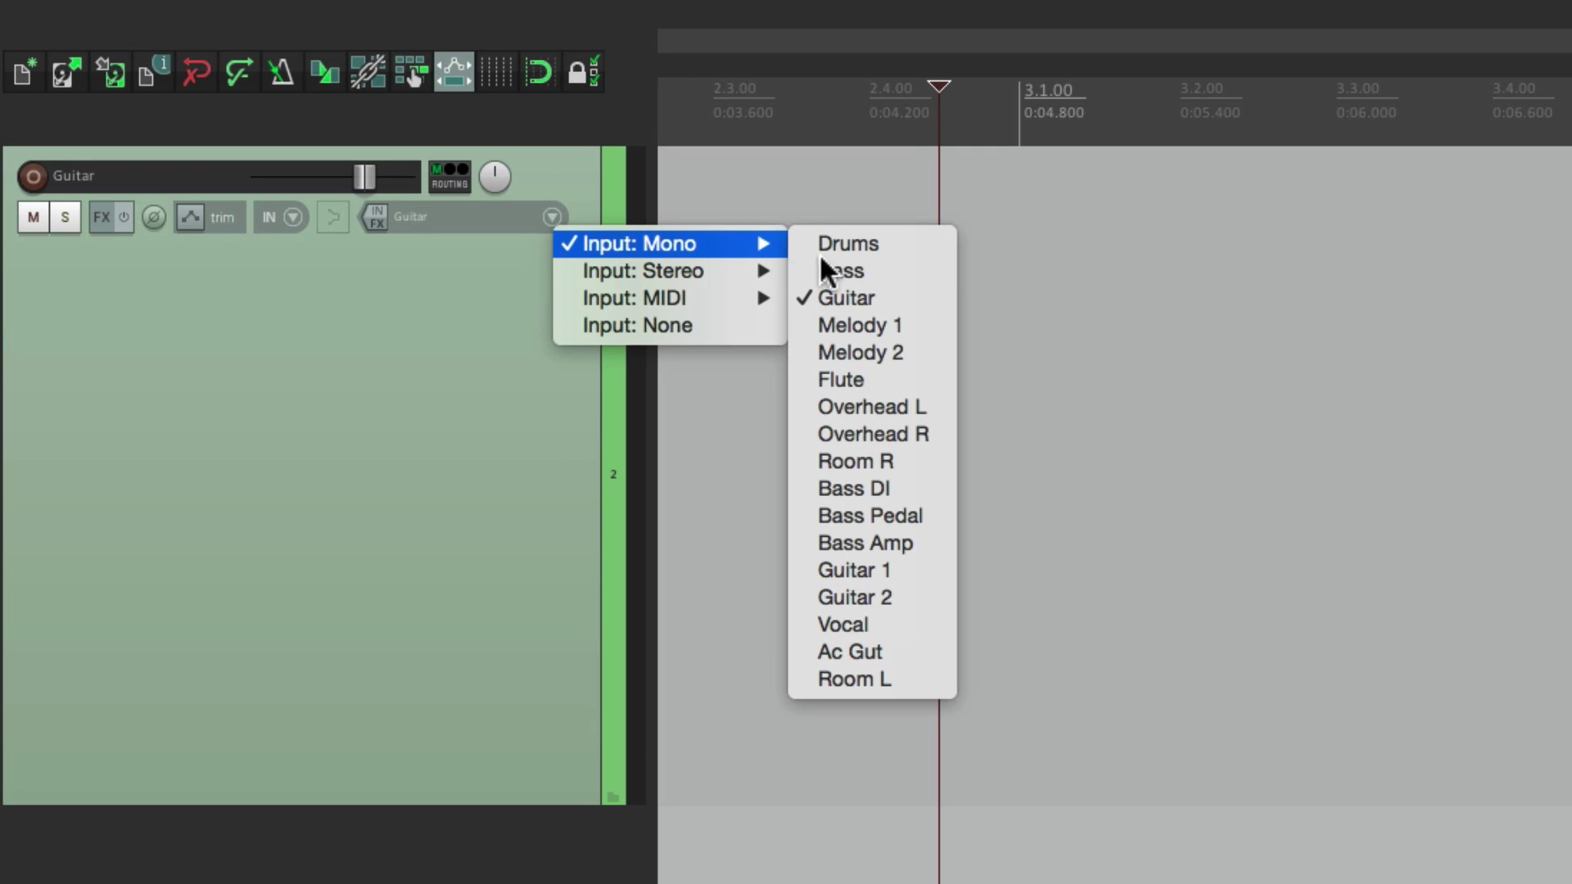
click(349, 317)
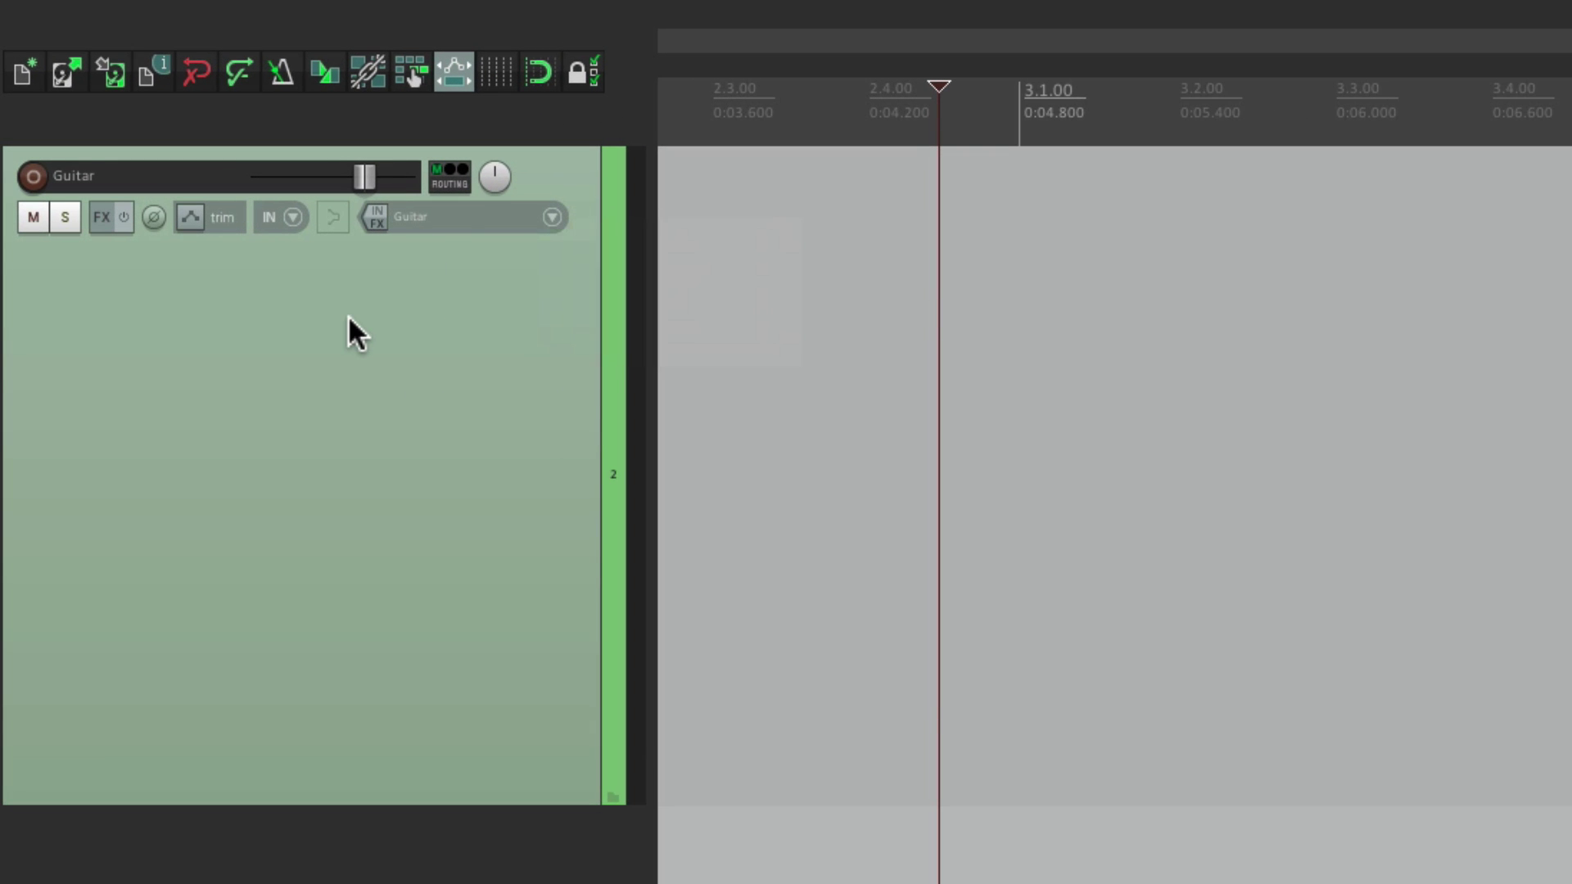
click(33, 176)
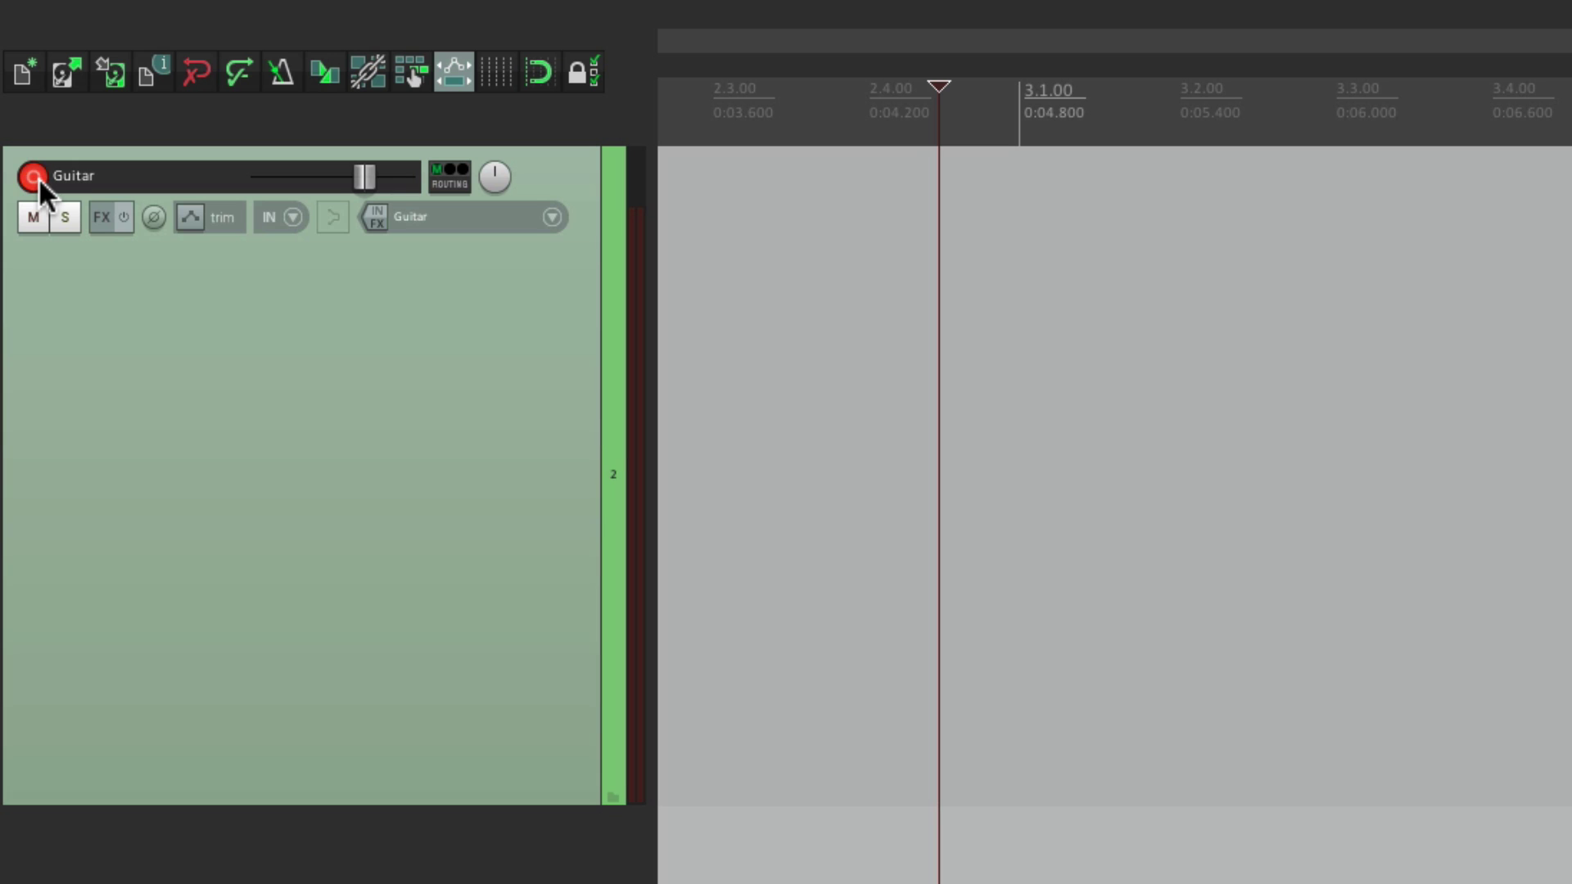
Switch the Guitar track's record monitoring button to on
click(334, 228)
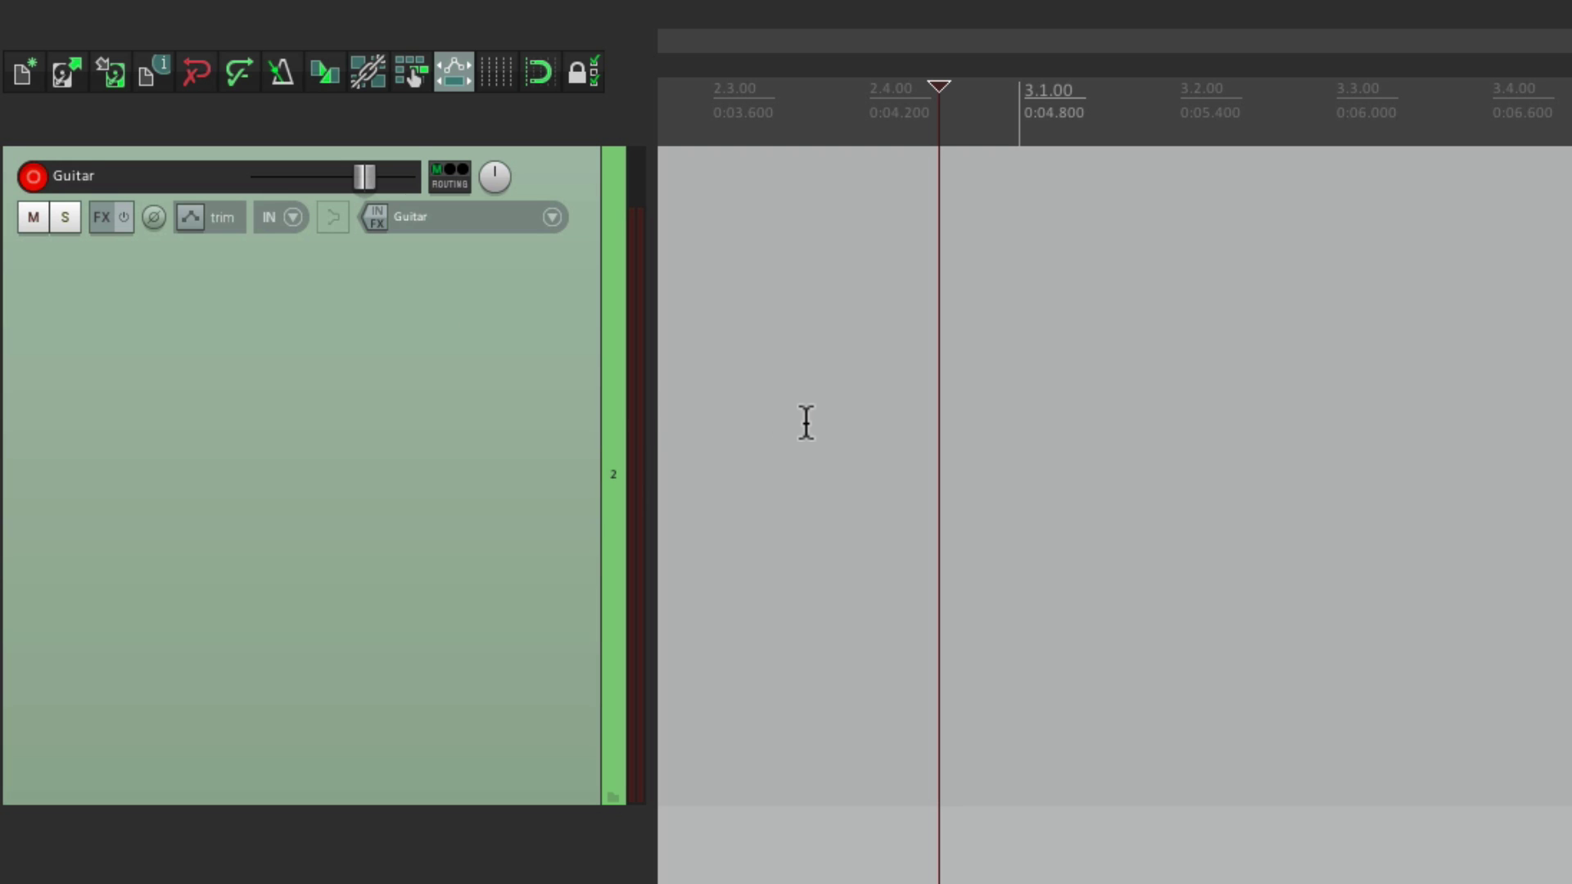
Record the Guitar-07.wav take with monitoring on, then play it back
key(ctrl+r)
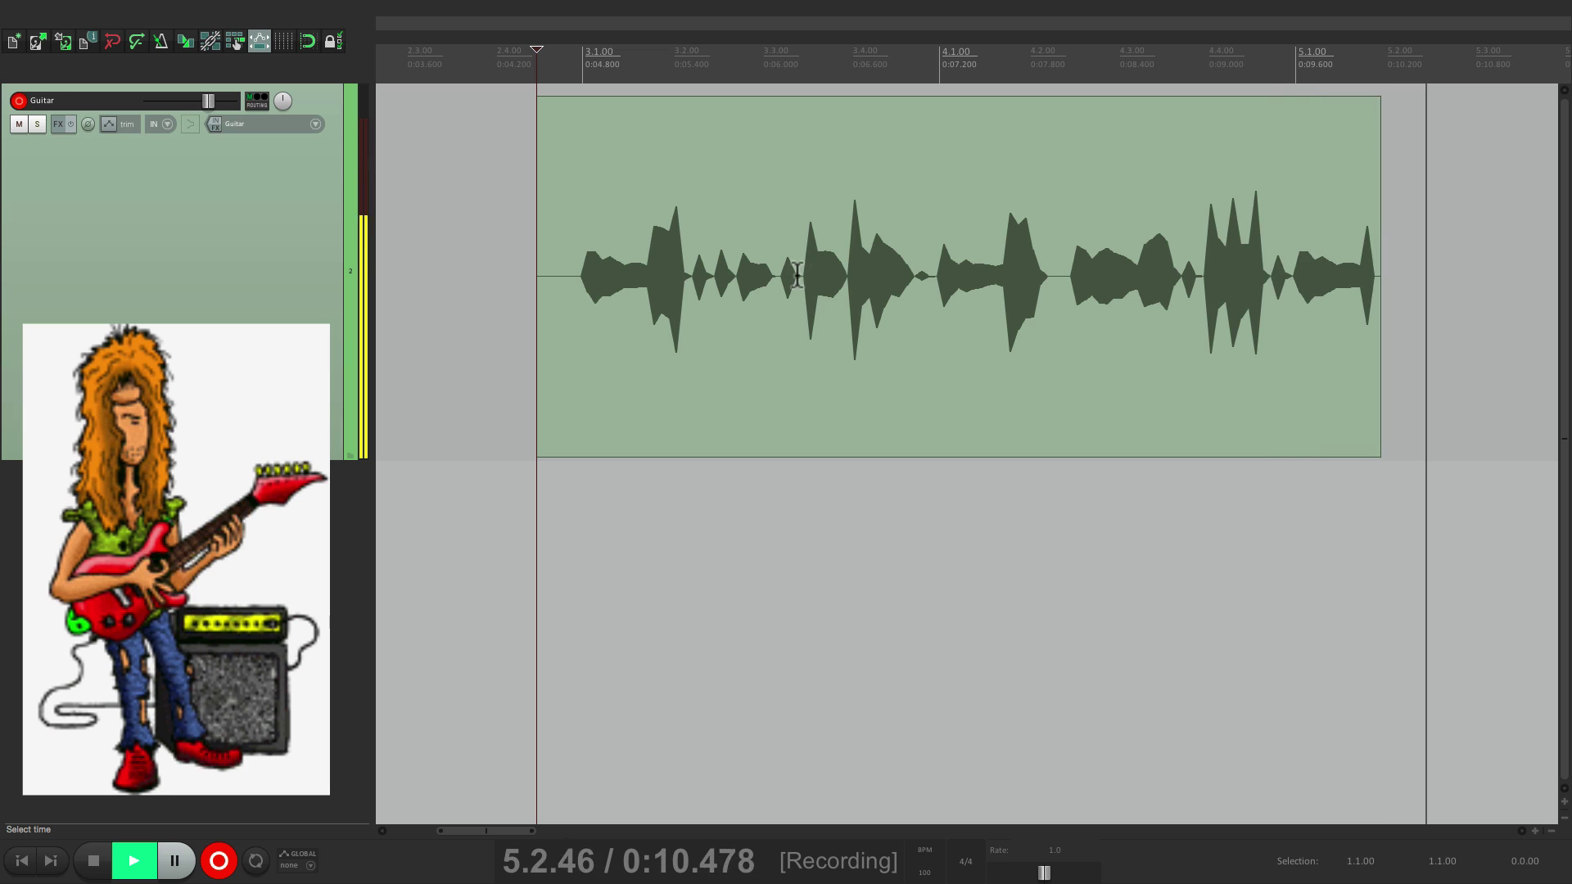
key(space)
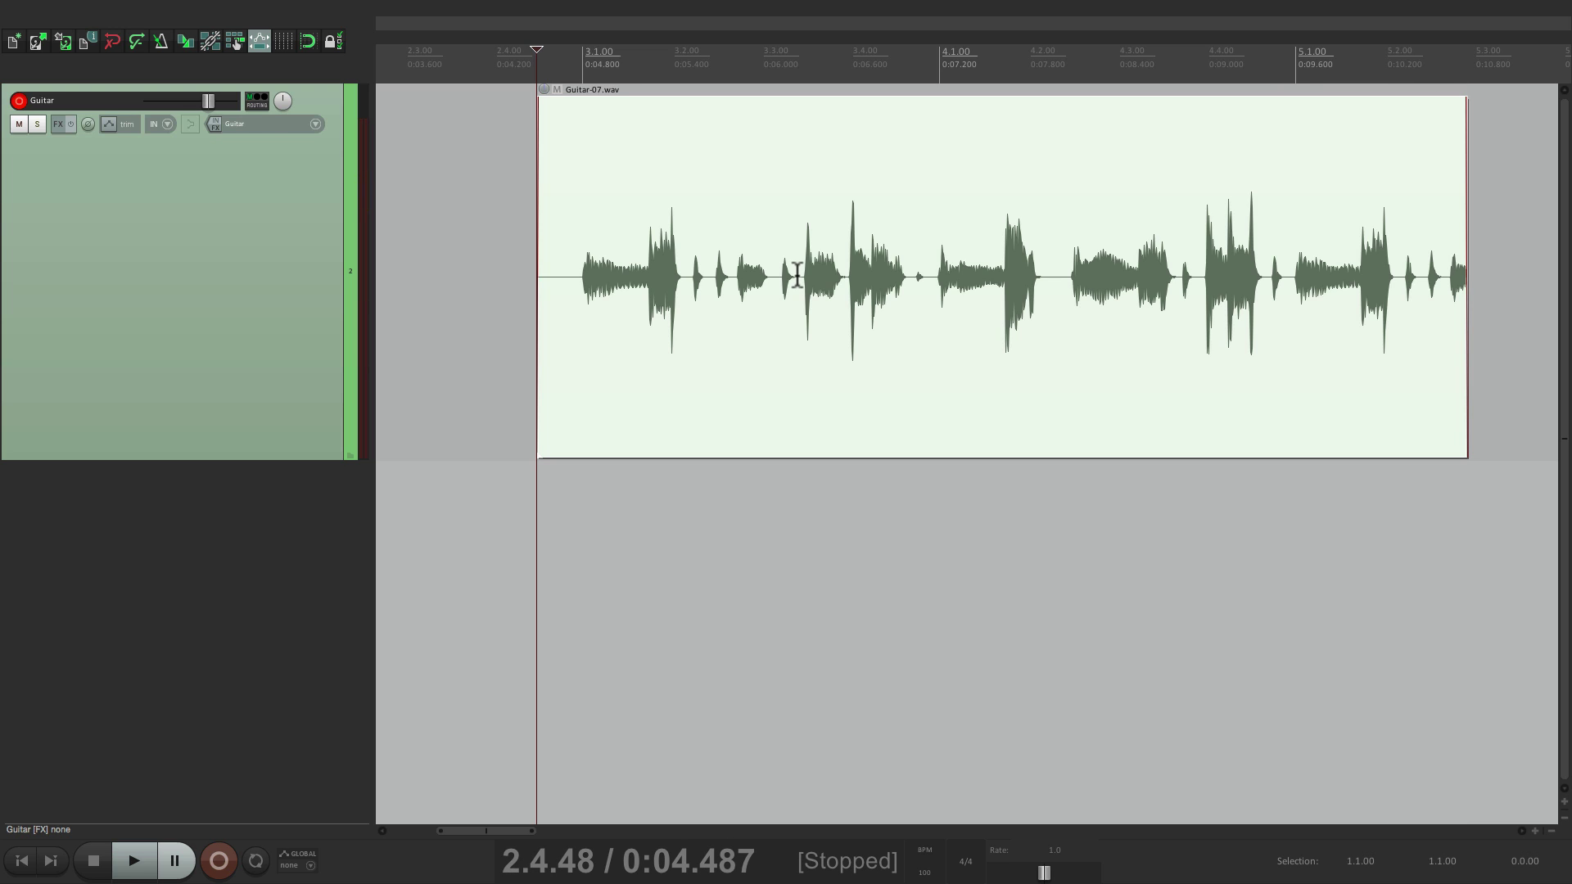
key(space)
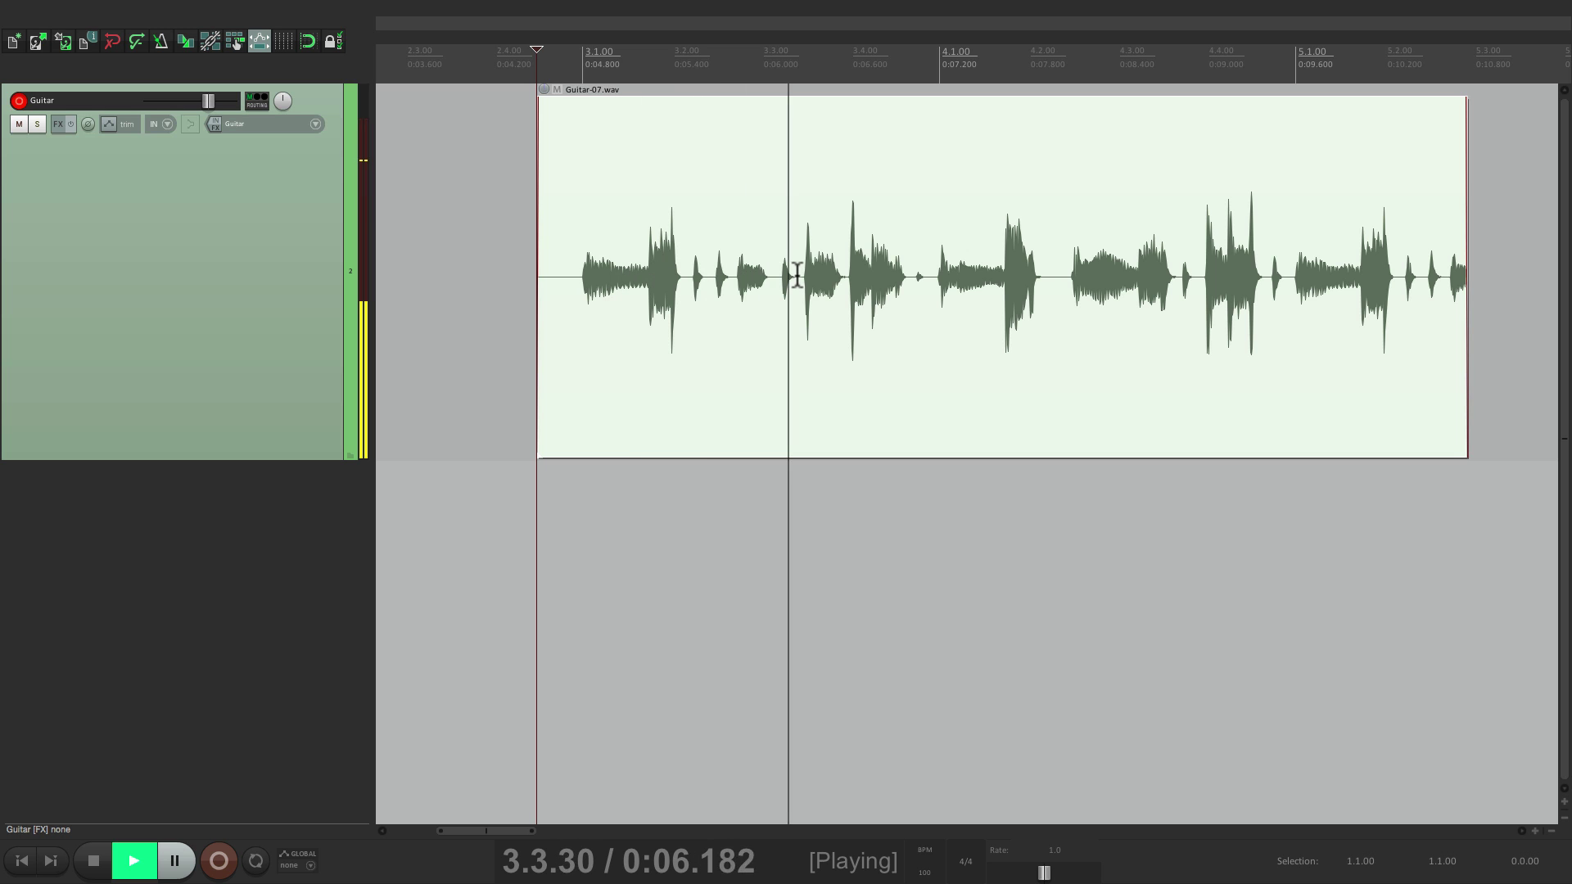
key(space)
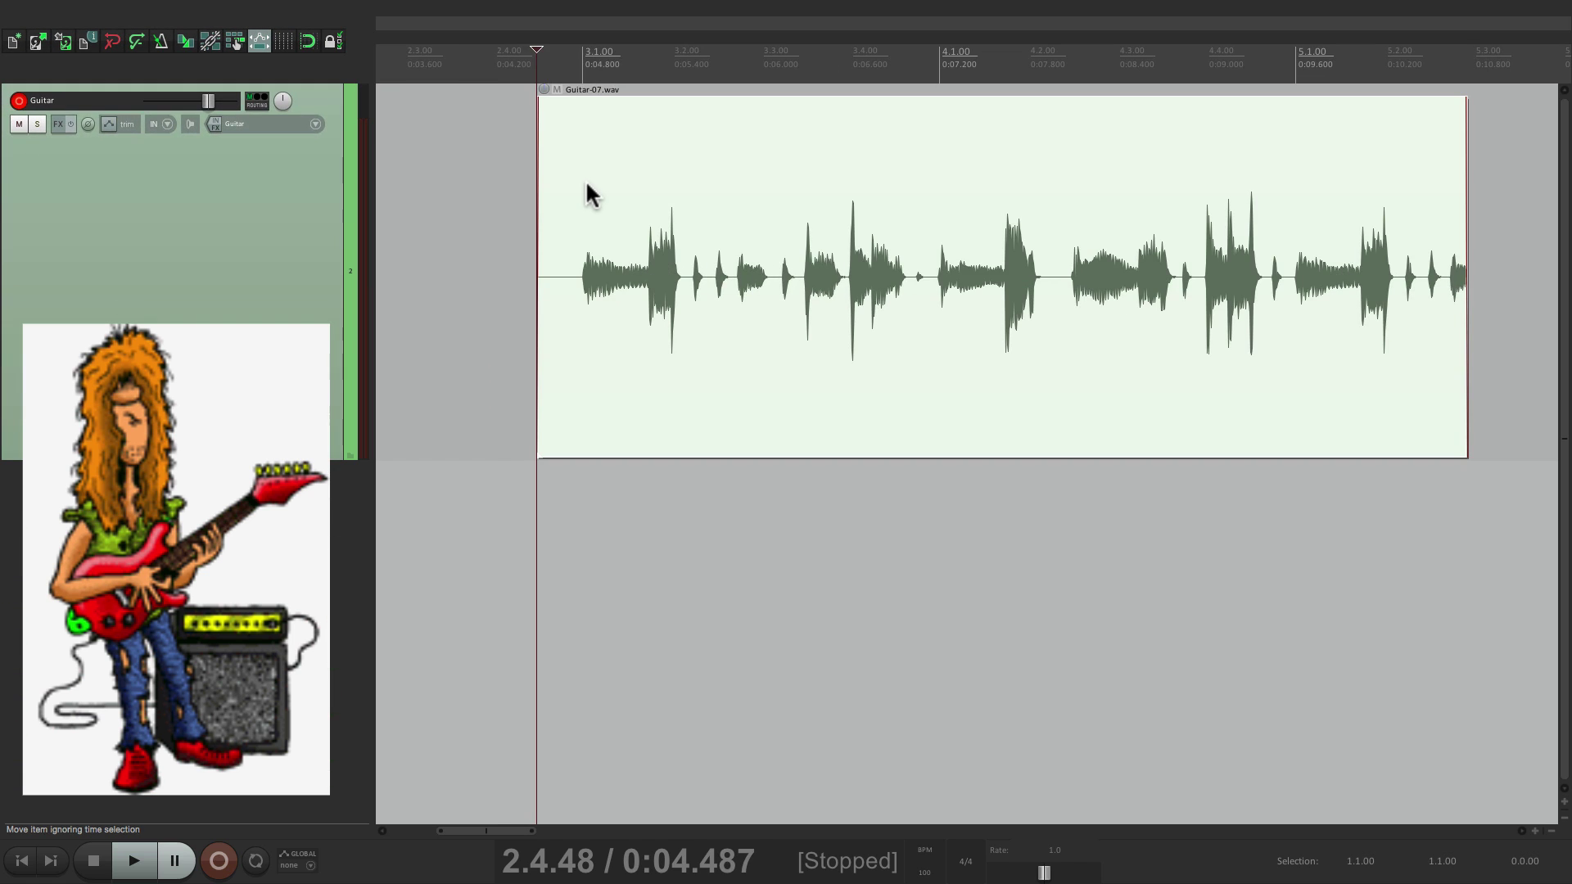
Delete Guitar-07.wav and record Guitar-08.wav in its place
key(Delete)
key(ctrl+r)
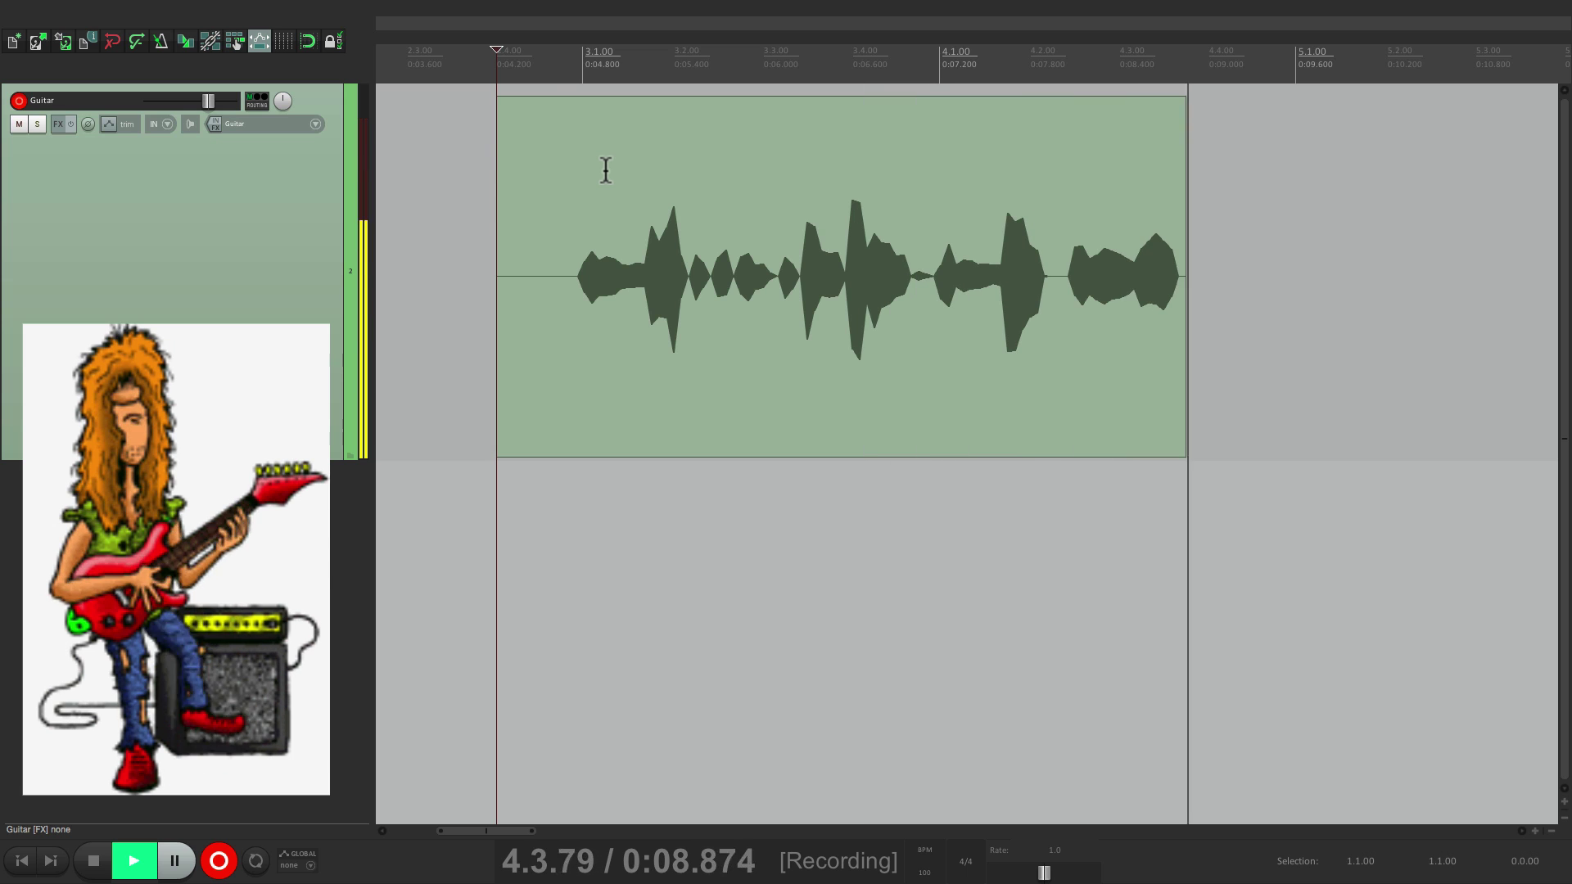
key(space)
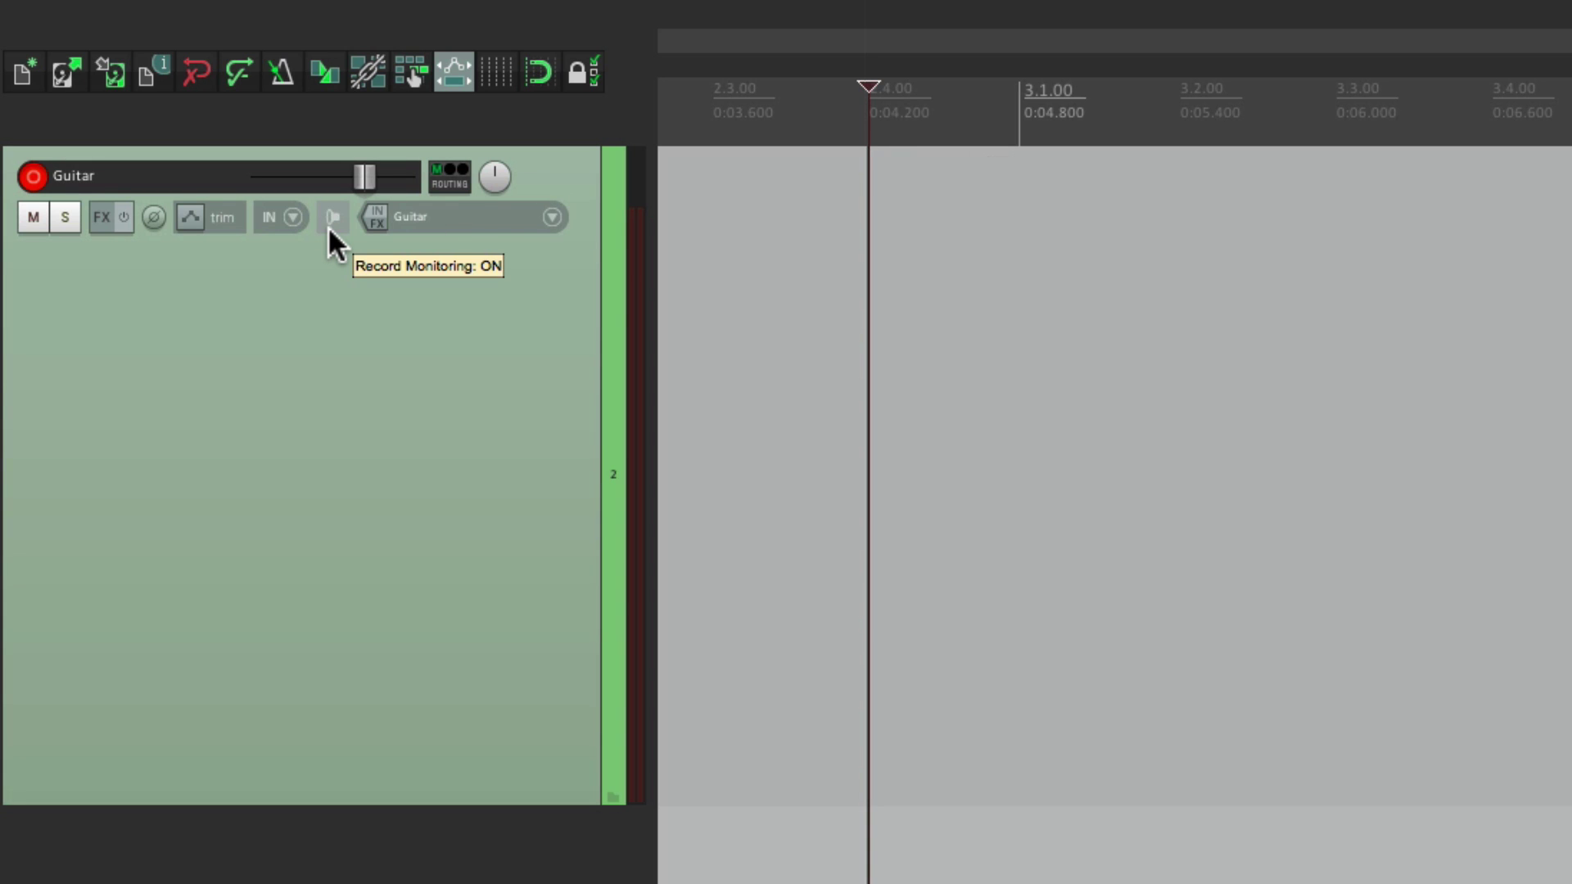
Set record monitoring to tape auto, then record and delete test take Guitar-09.wav
click(330, 222)
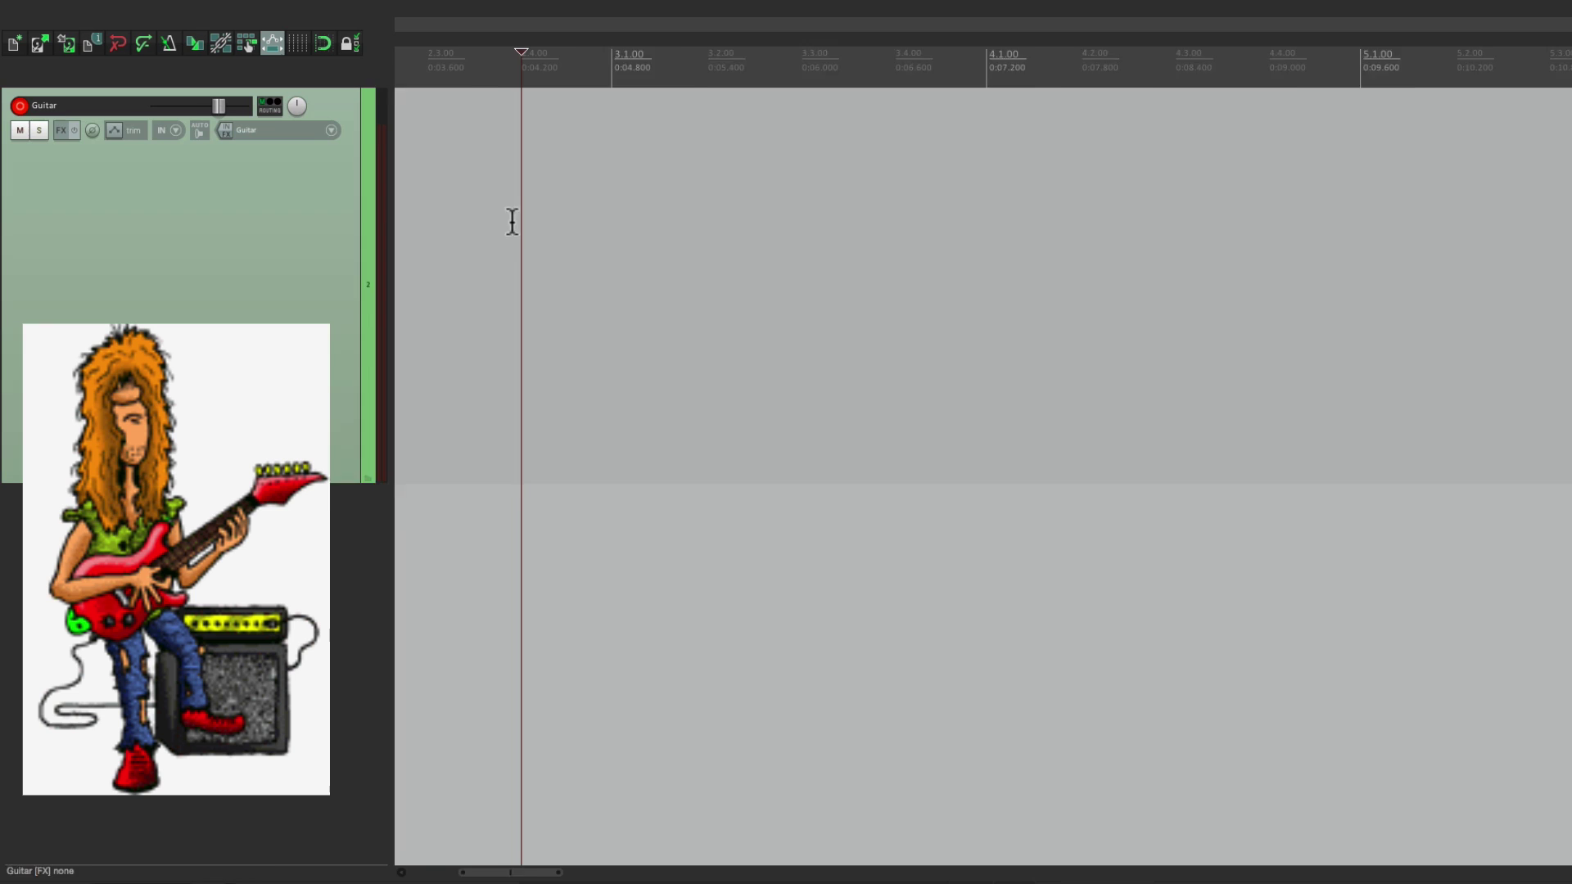
key(ctrl+r)
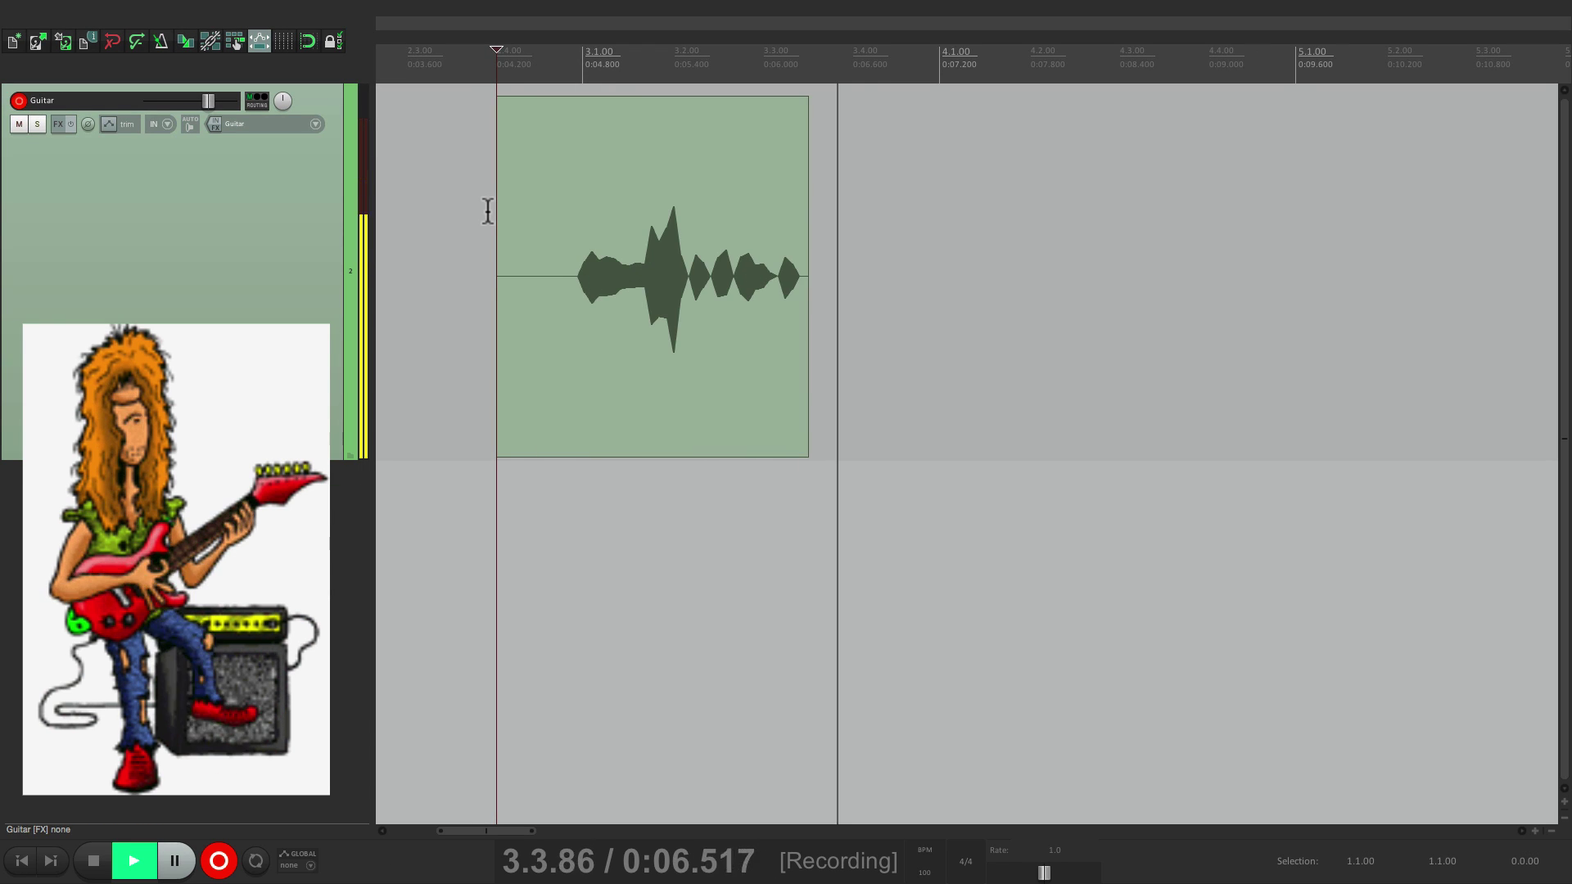
key(ctrl+r)
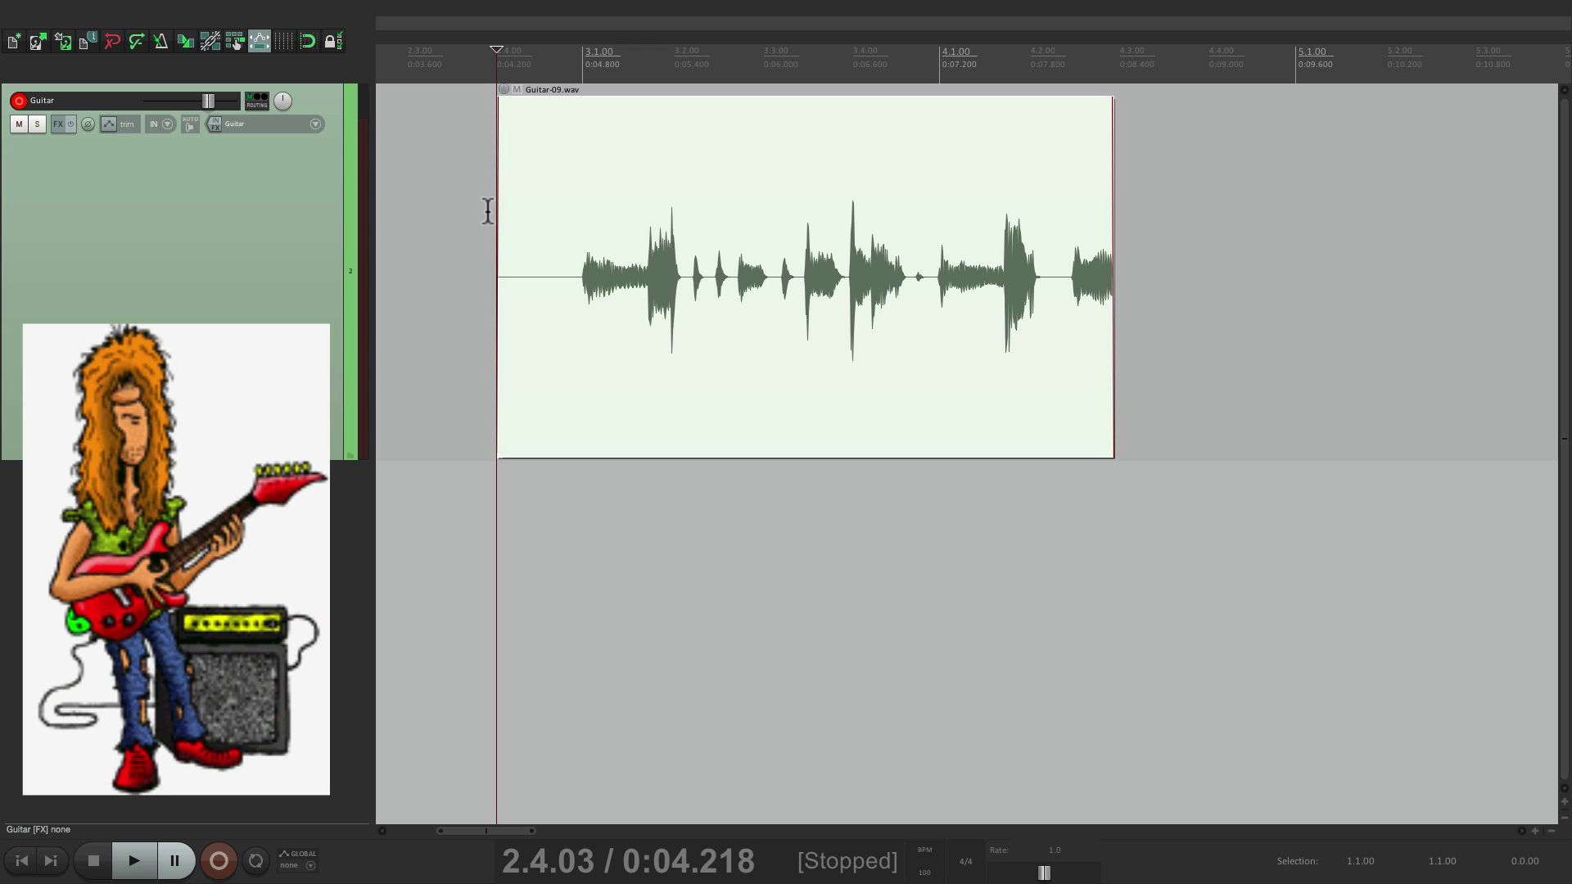
key(Delete)
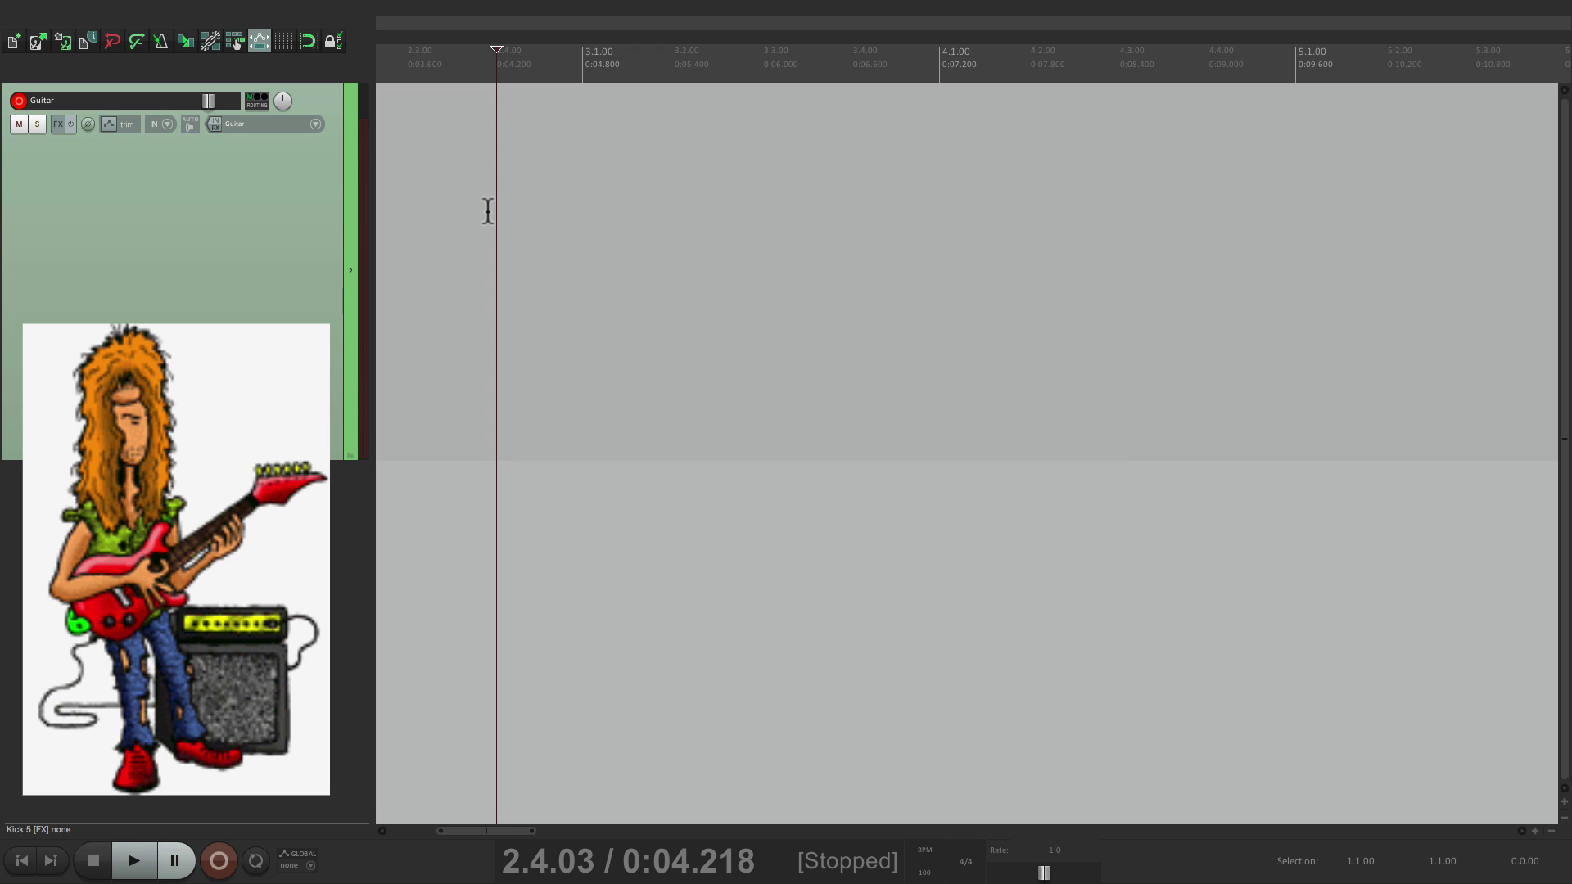
key(space)
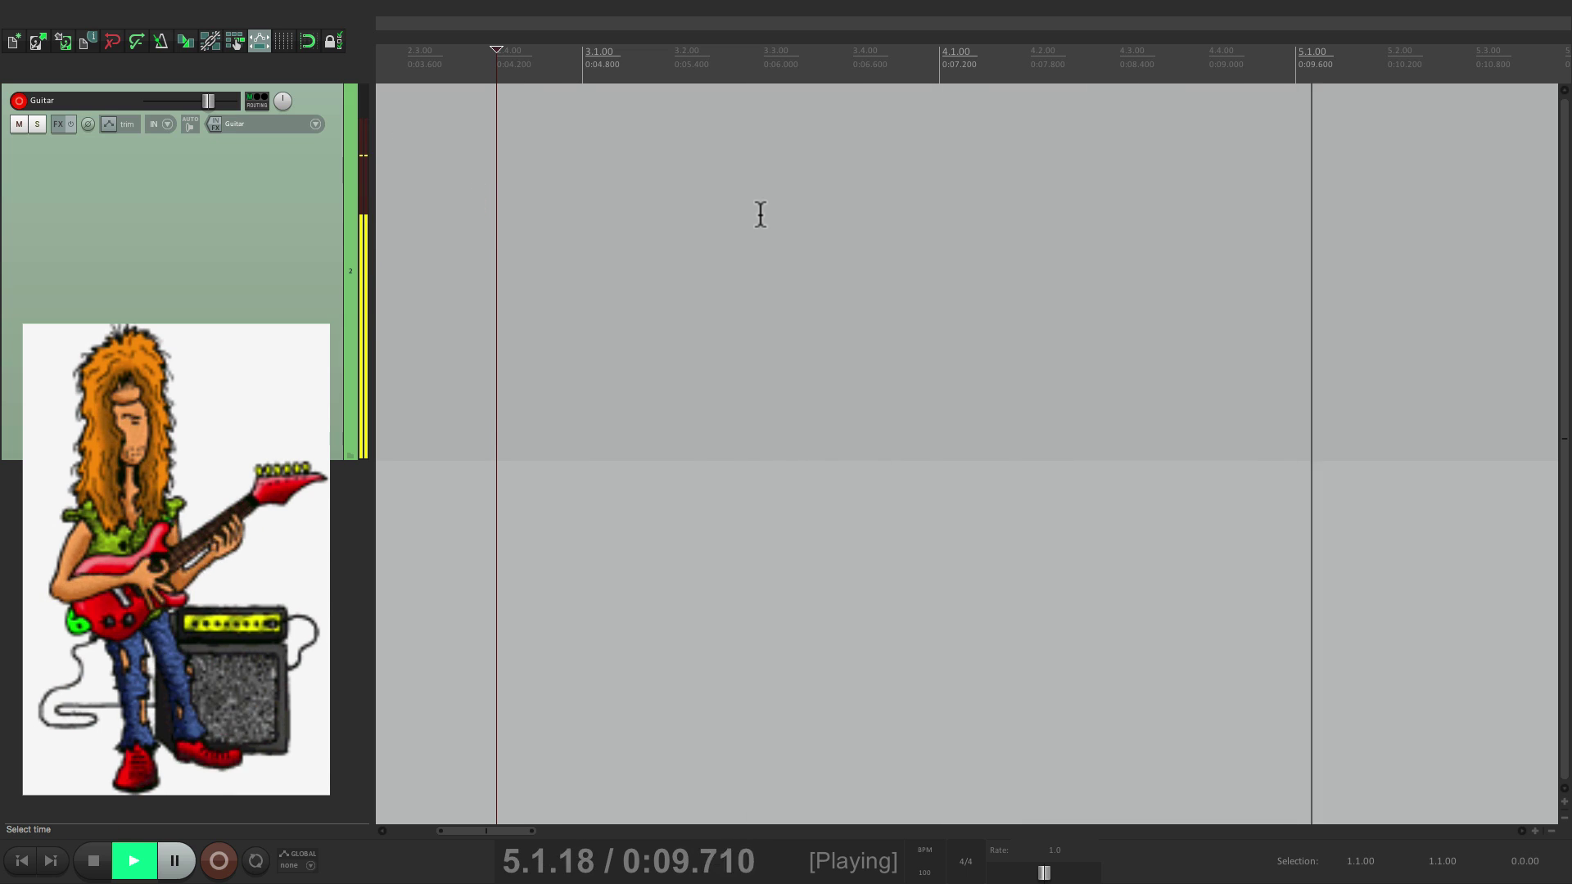
key(space)
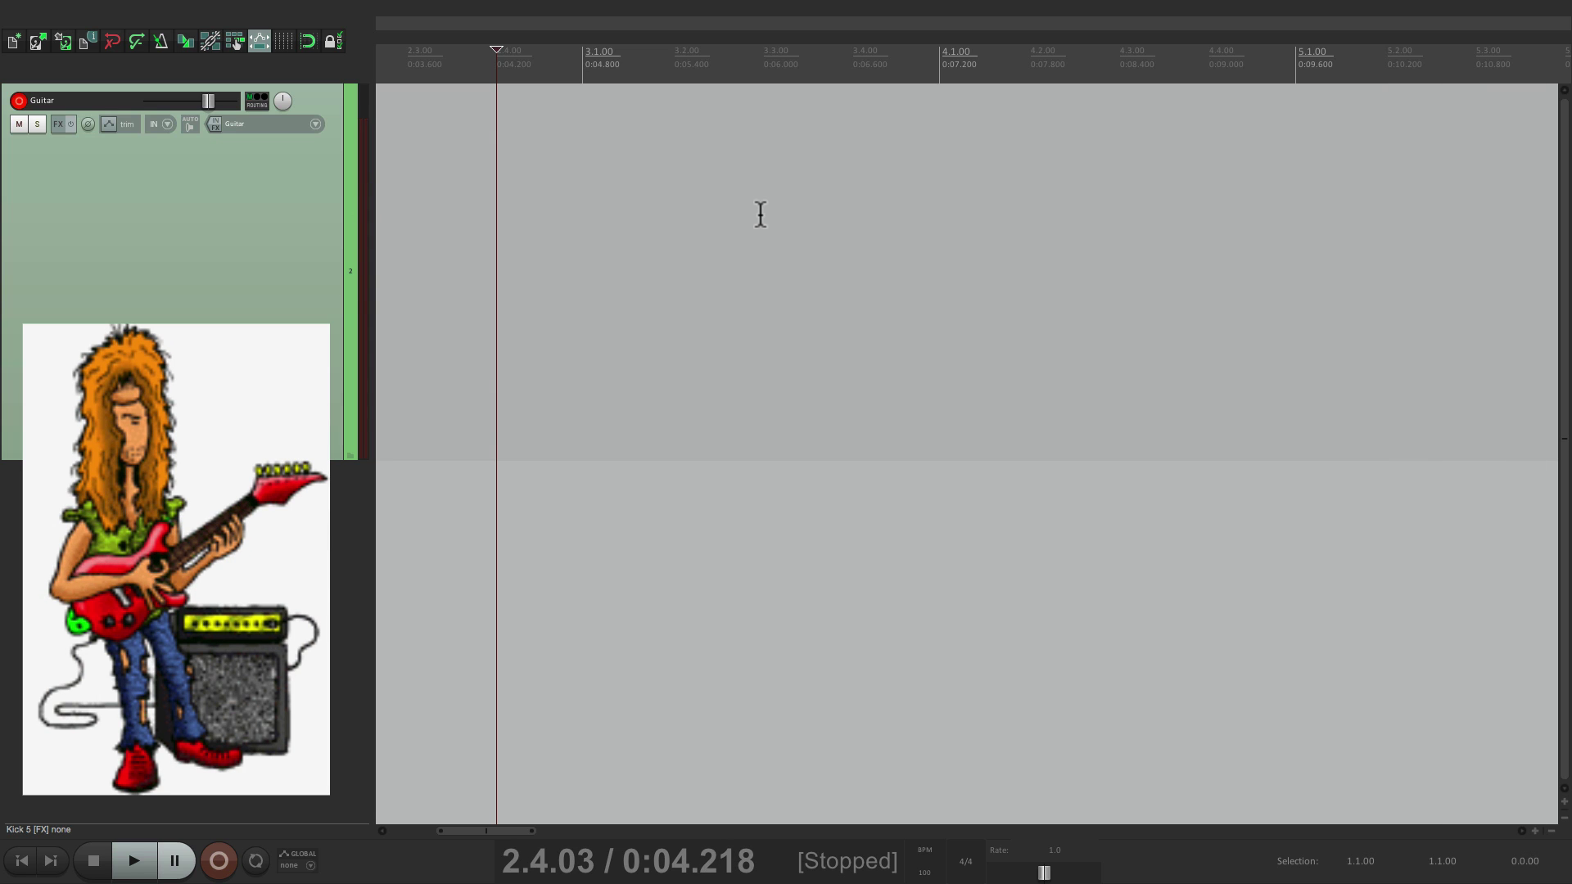
key(space)
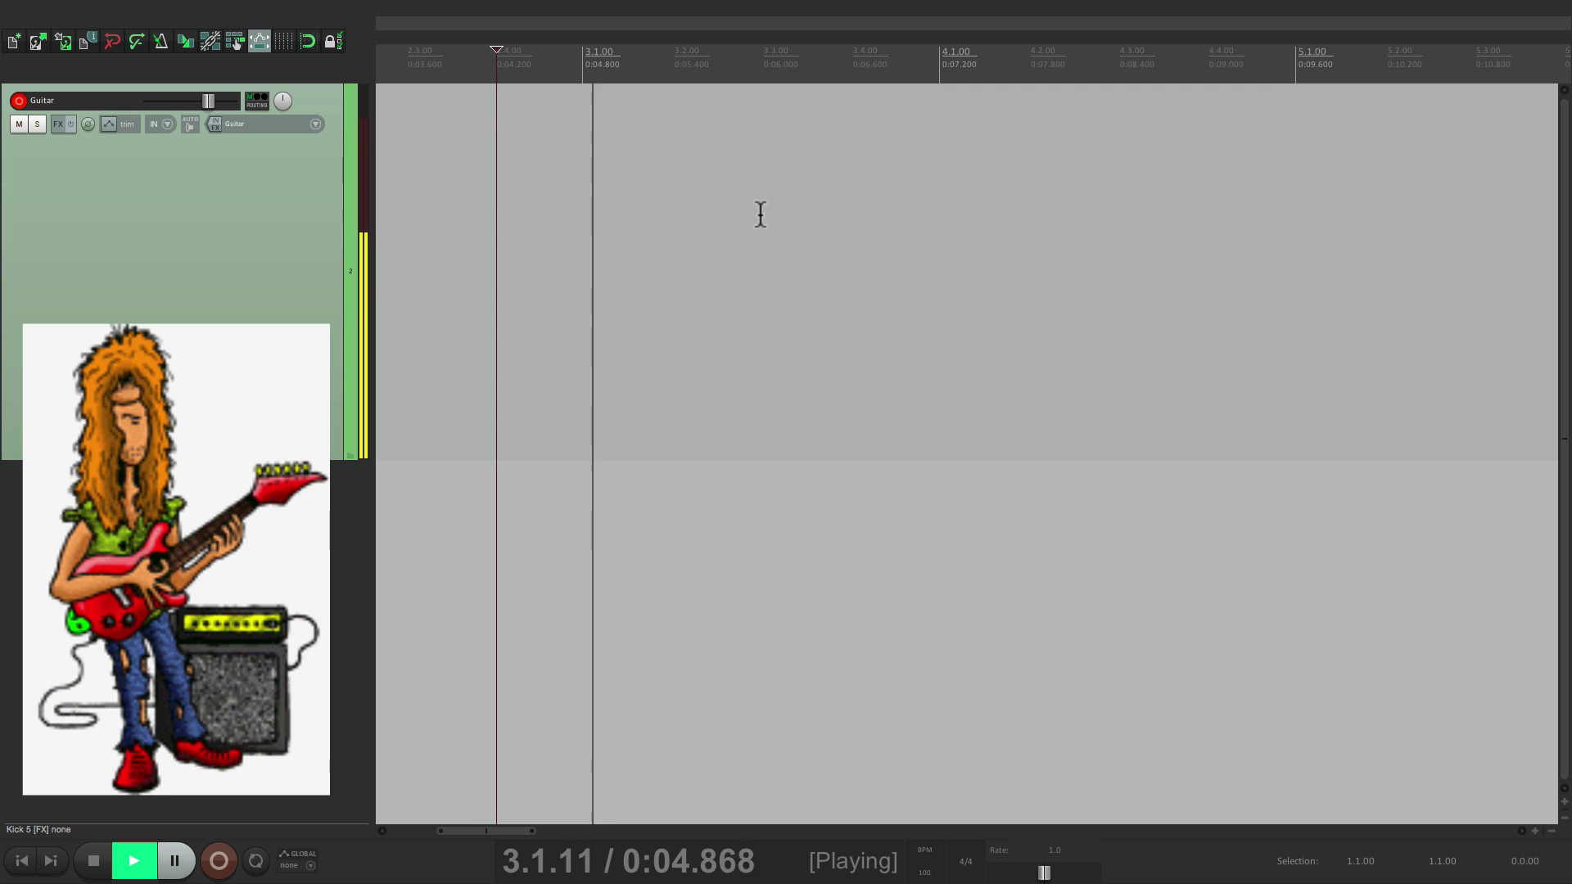
key(ctrl+r)
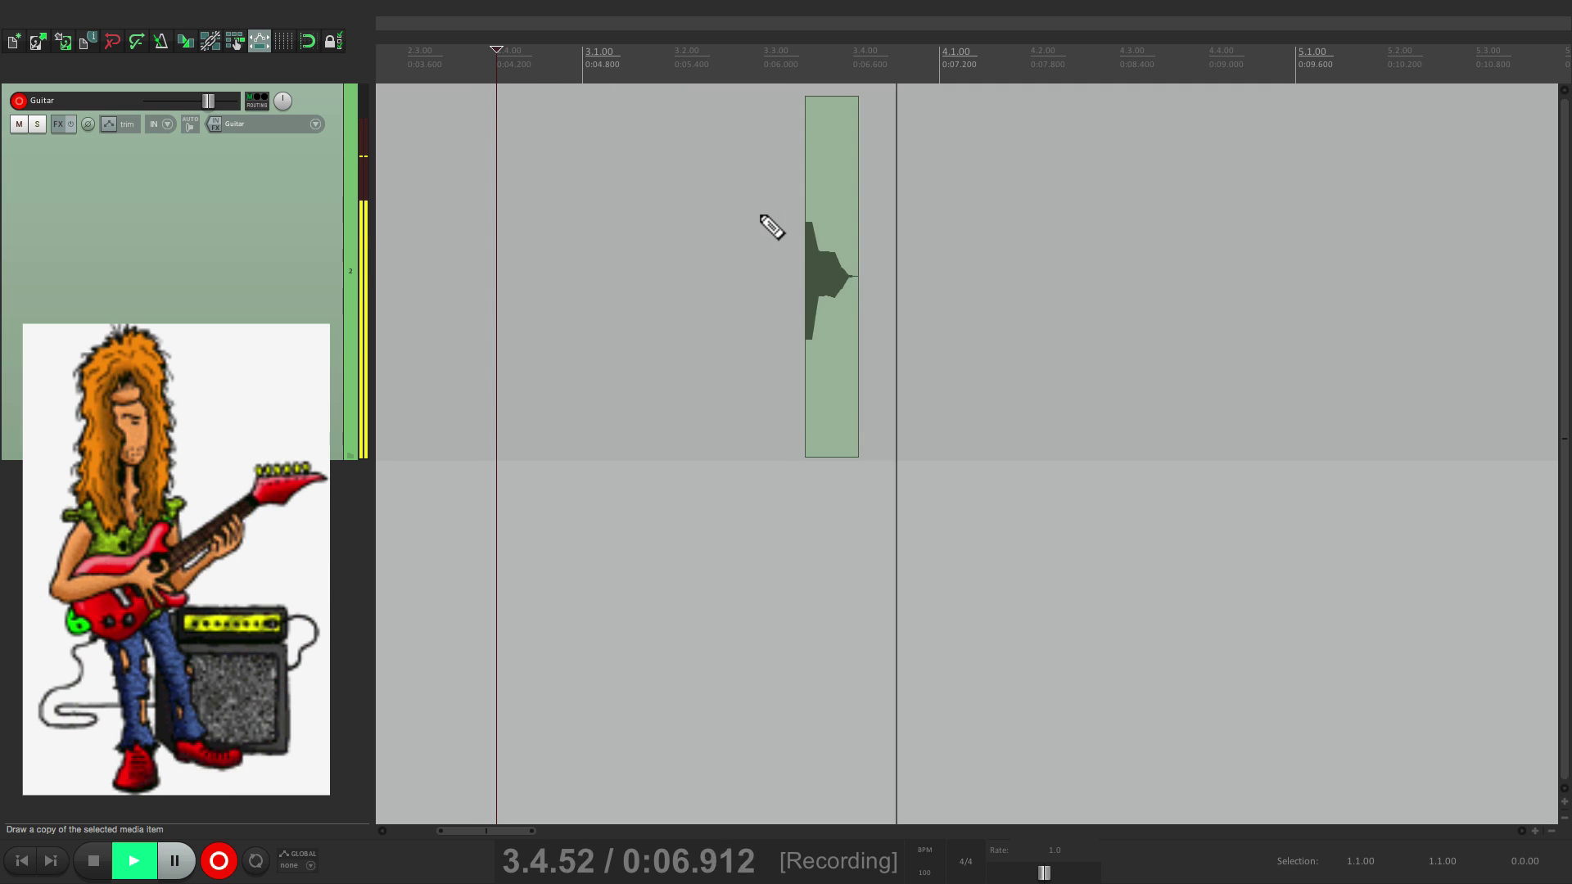
key(ctrl+r)
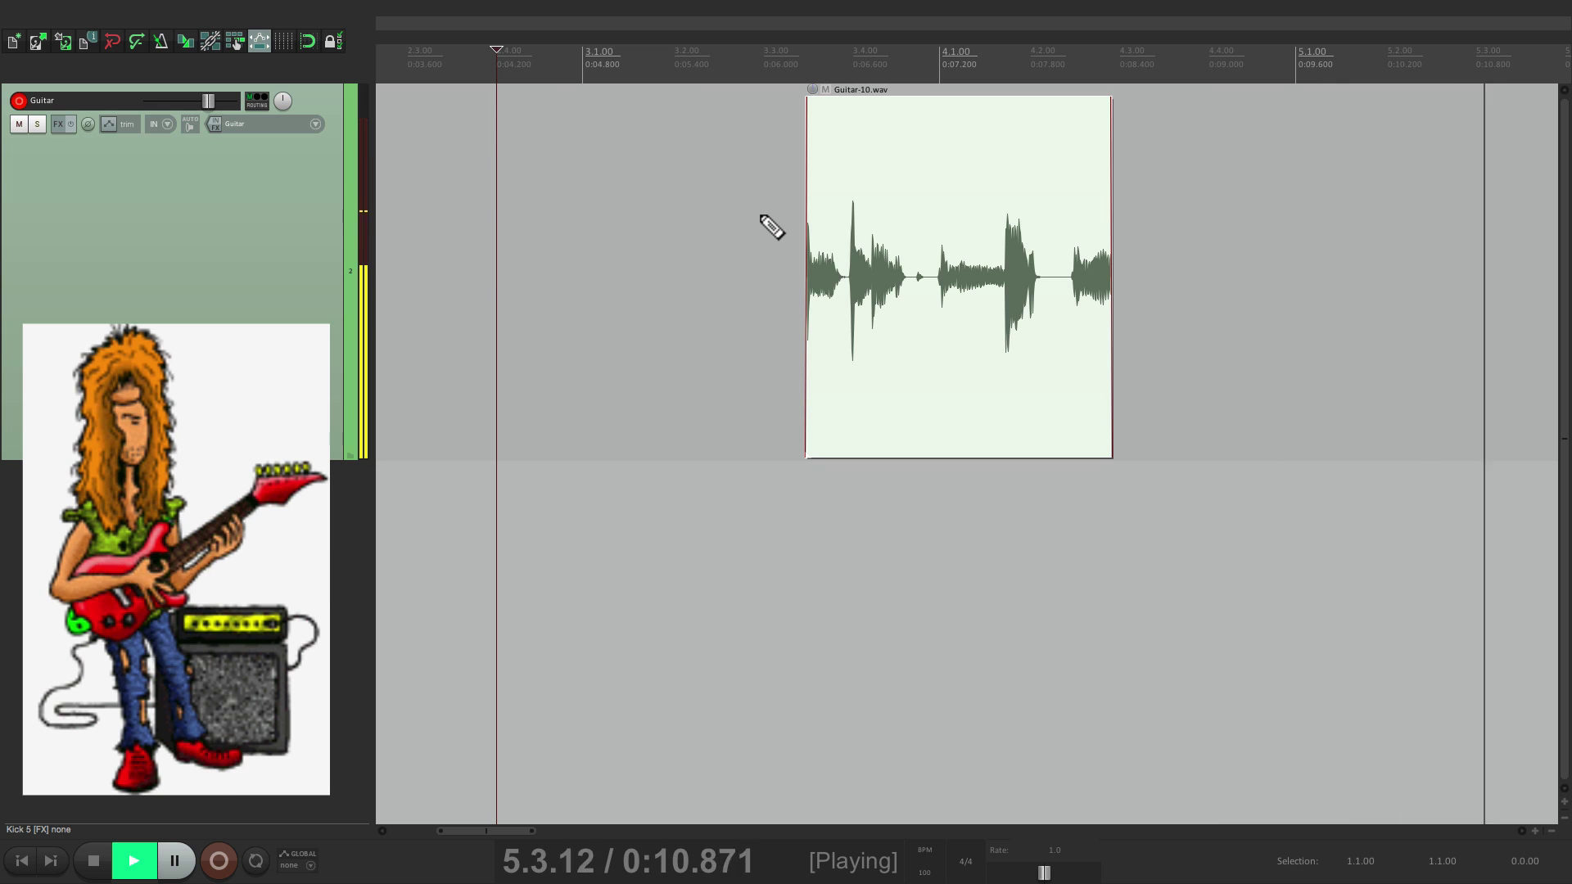
key(space)
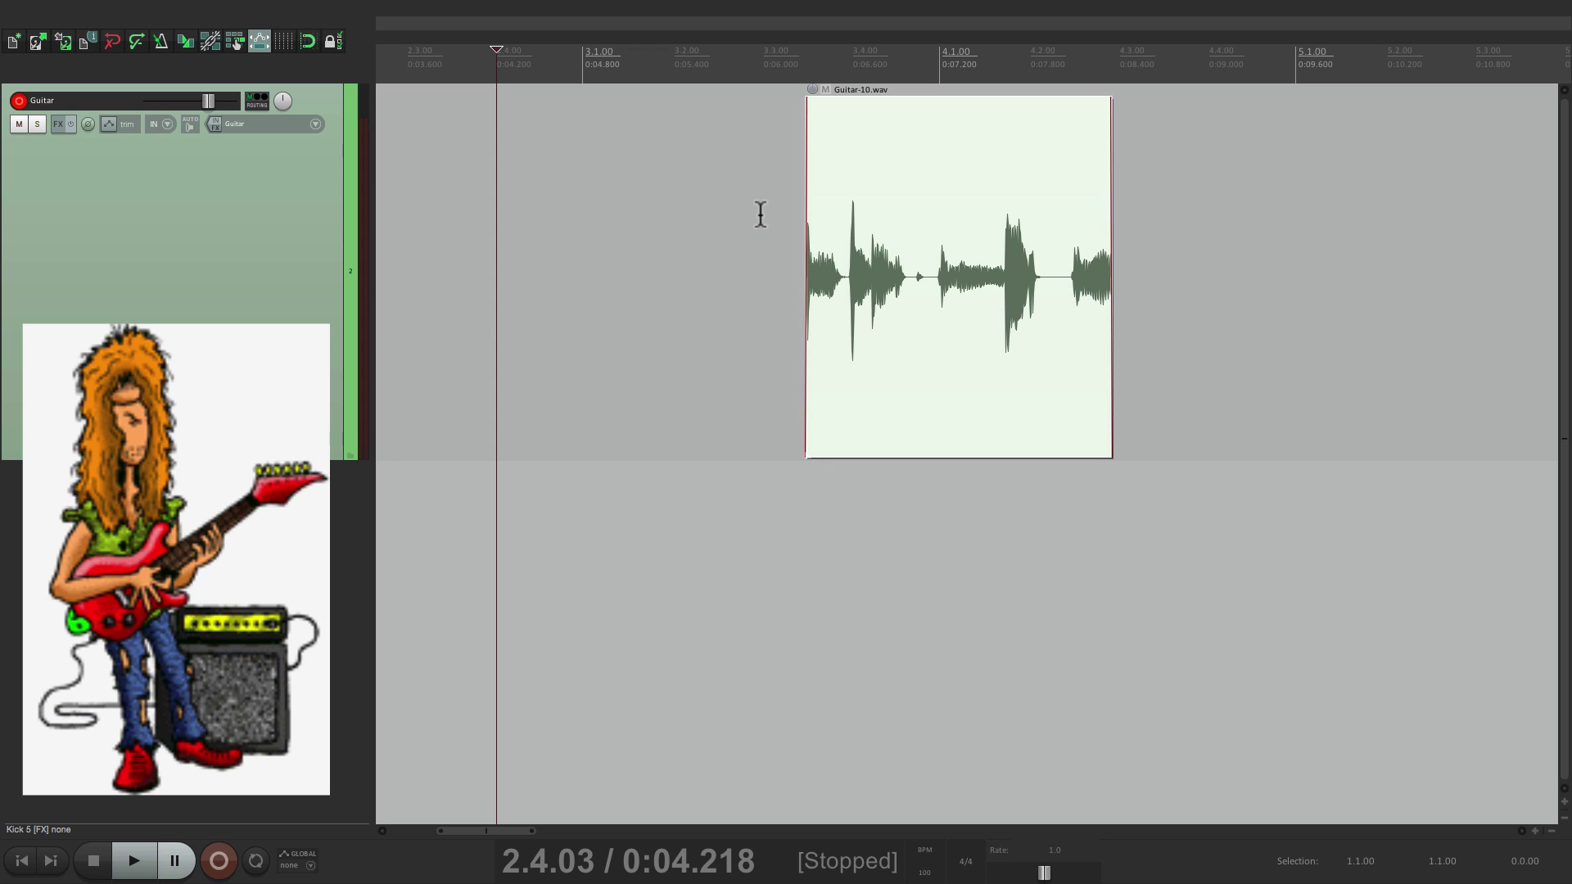
key(Delete)
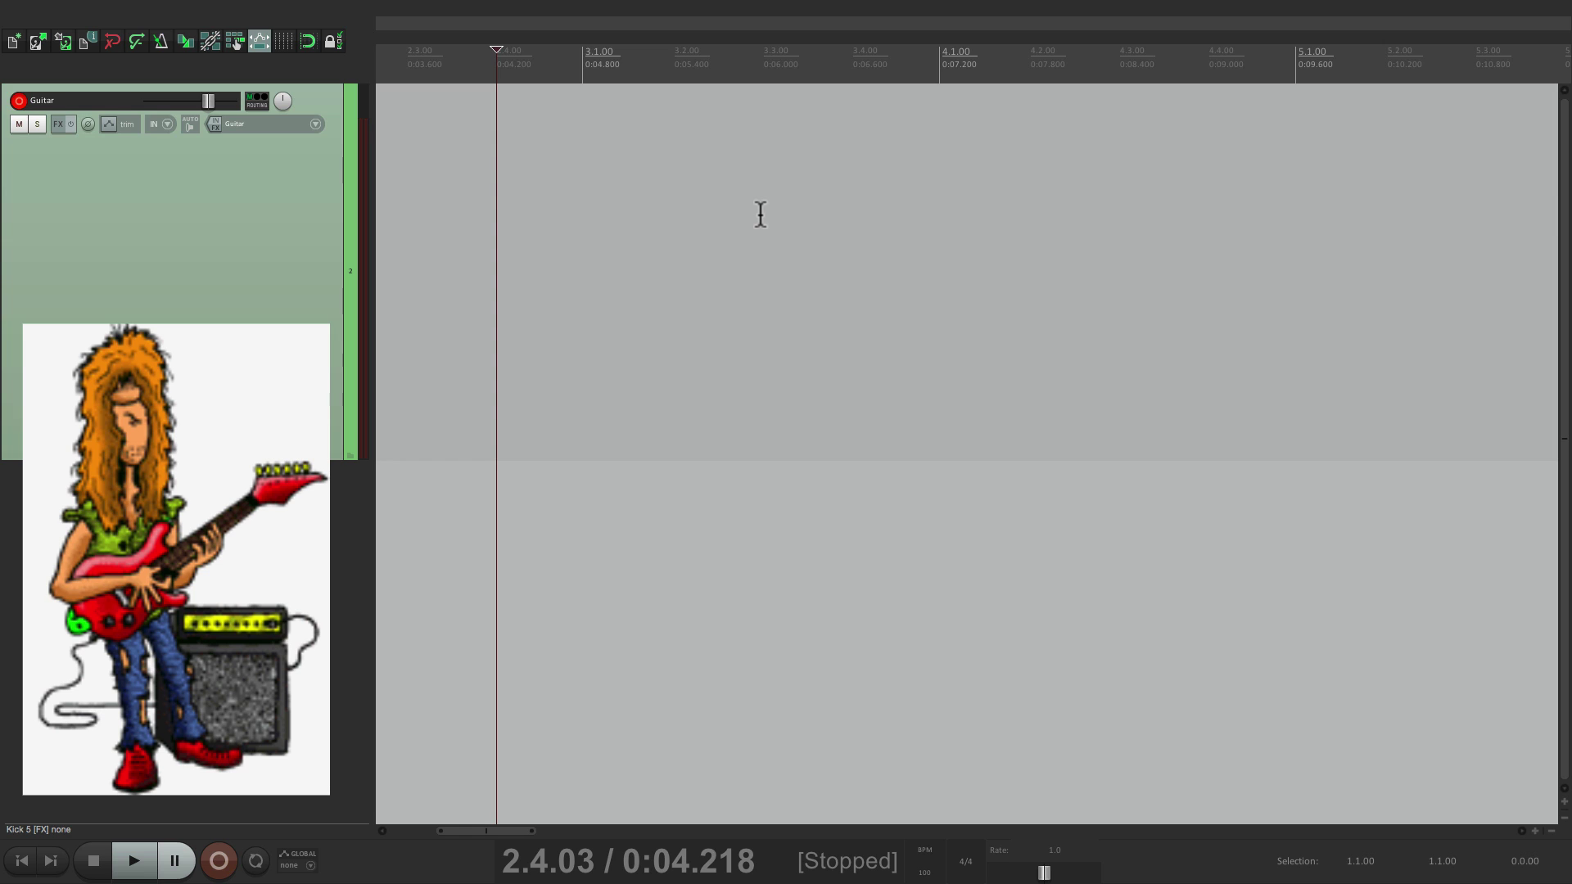
Record the longer Guitar-11.wav take on the armed track
key(ctrl+r)
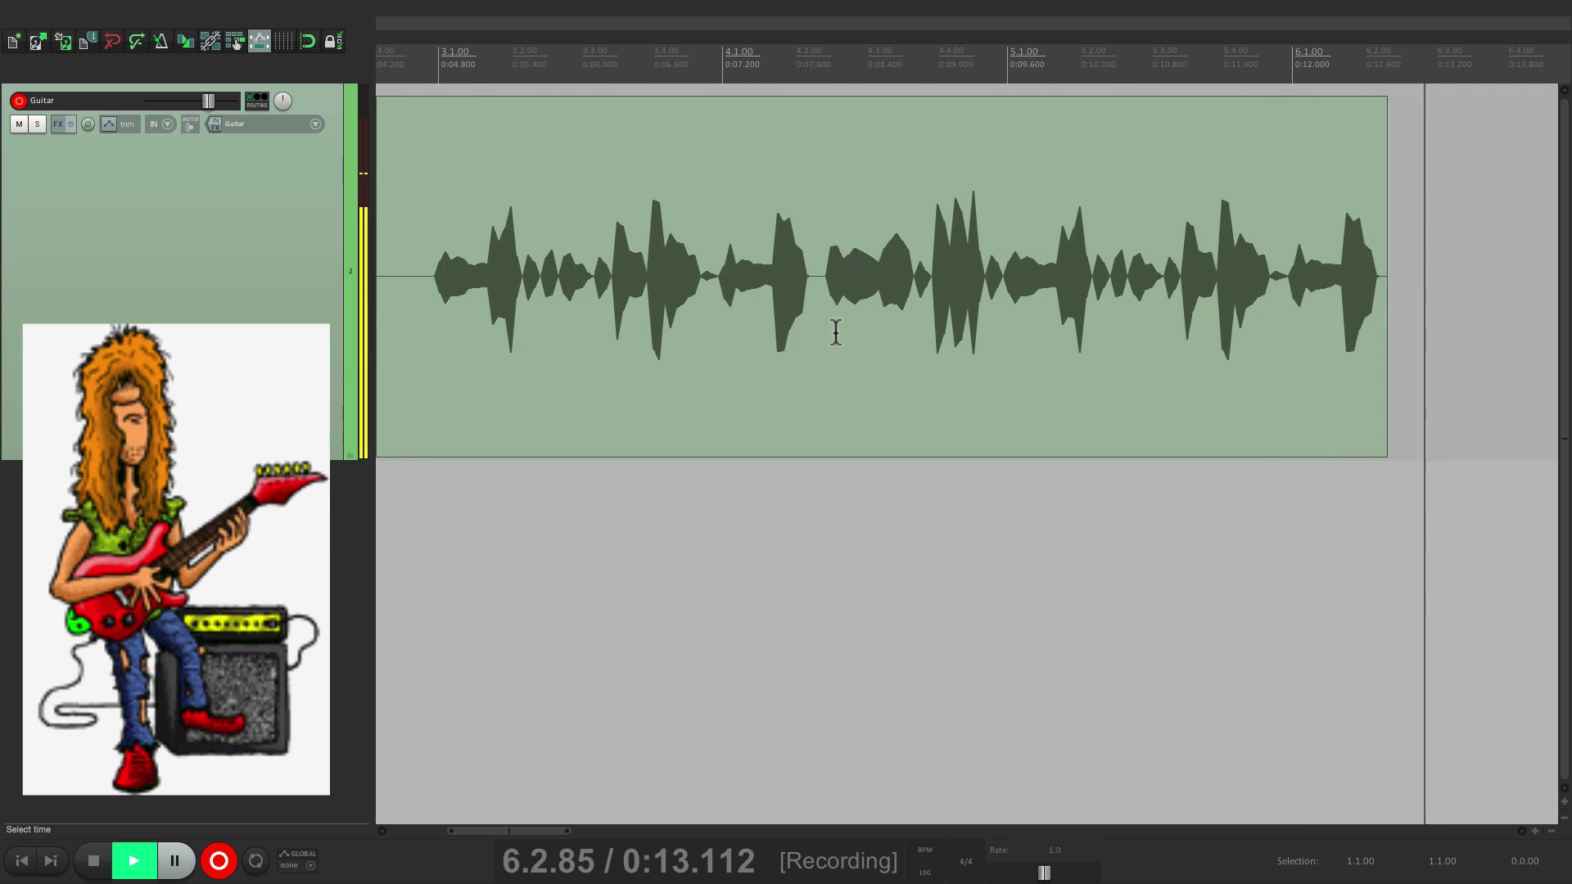
key(space)
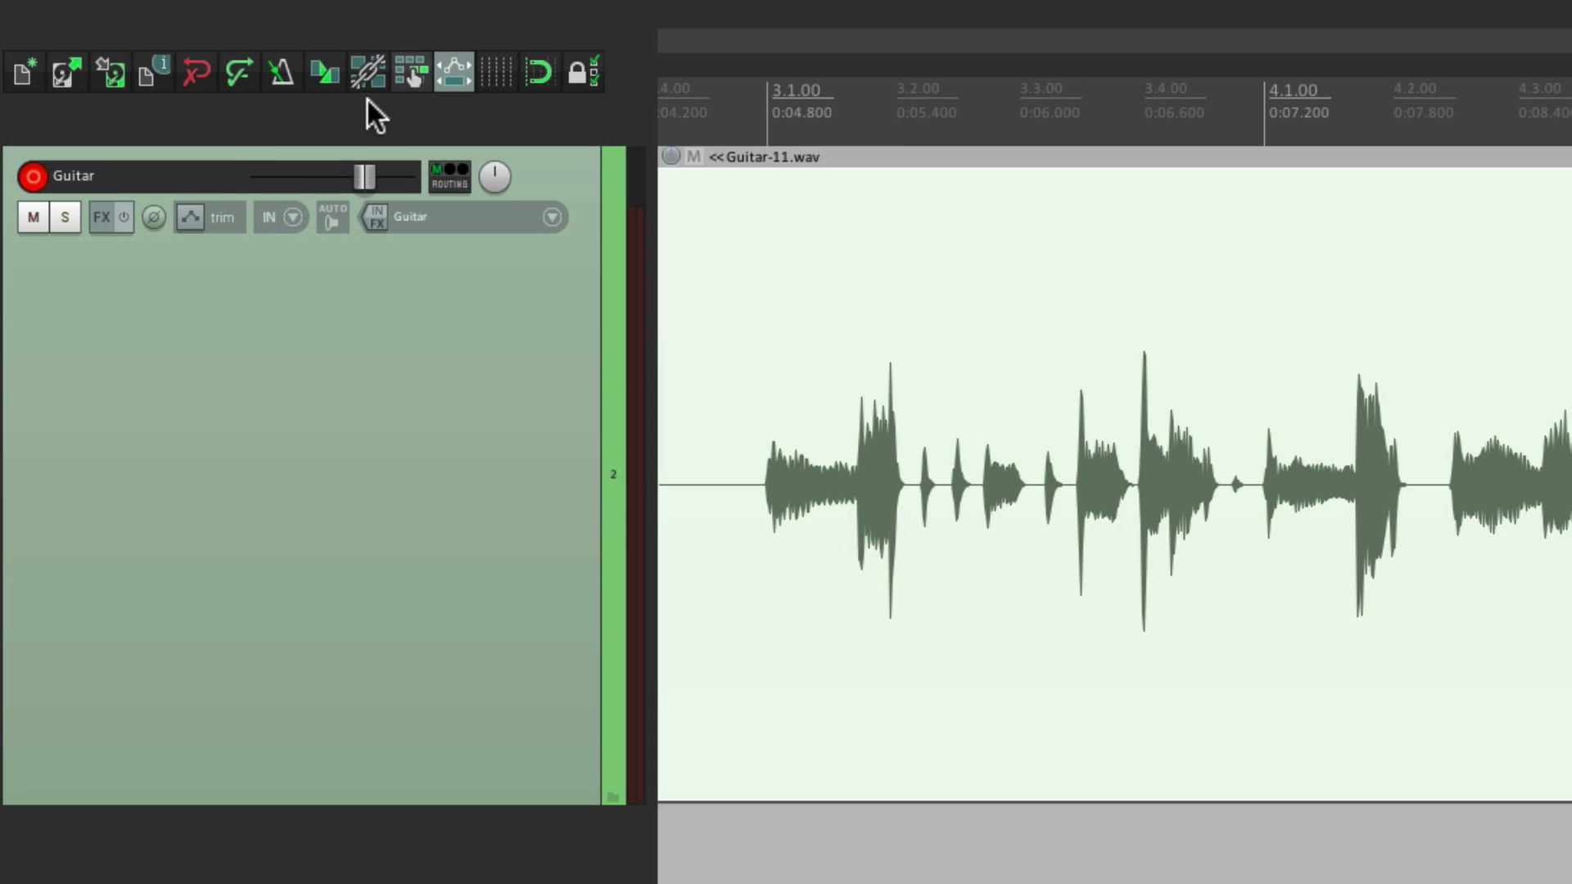
Turn record monitoring back on and play back the Guitar-11.wav take
click(329, 219)
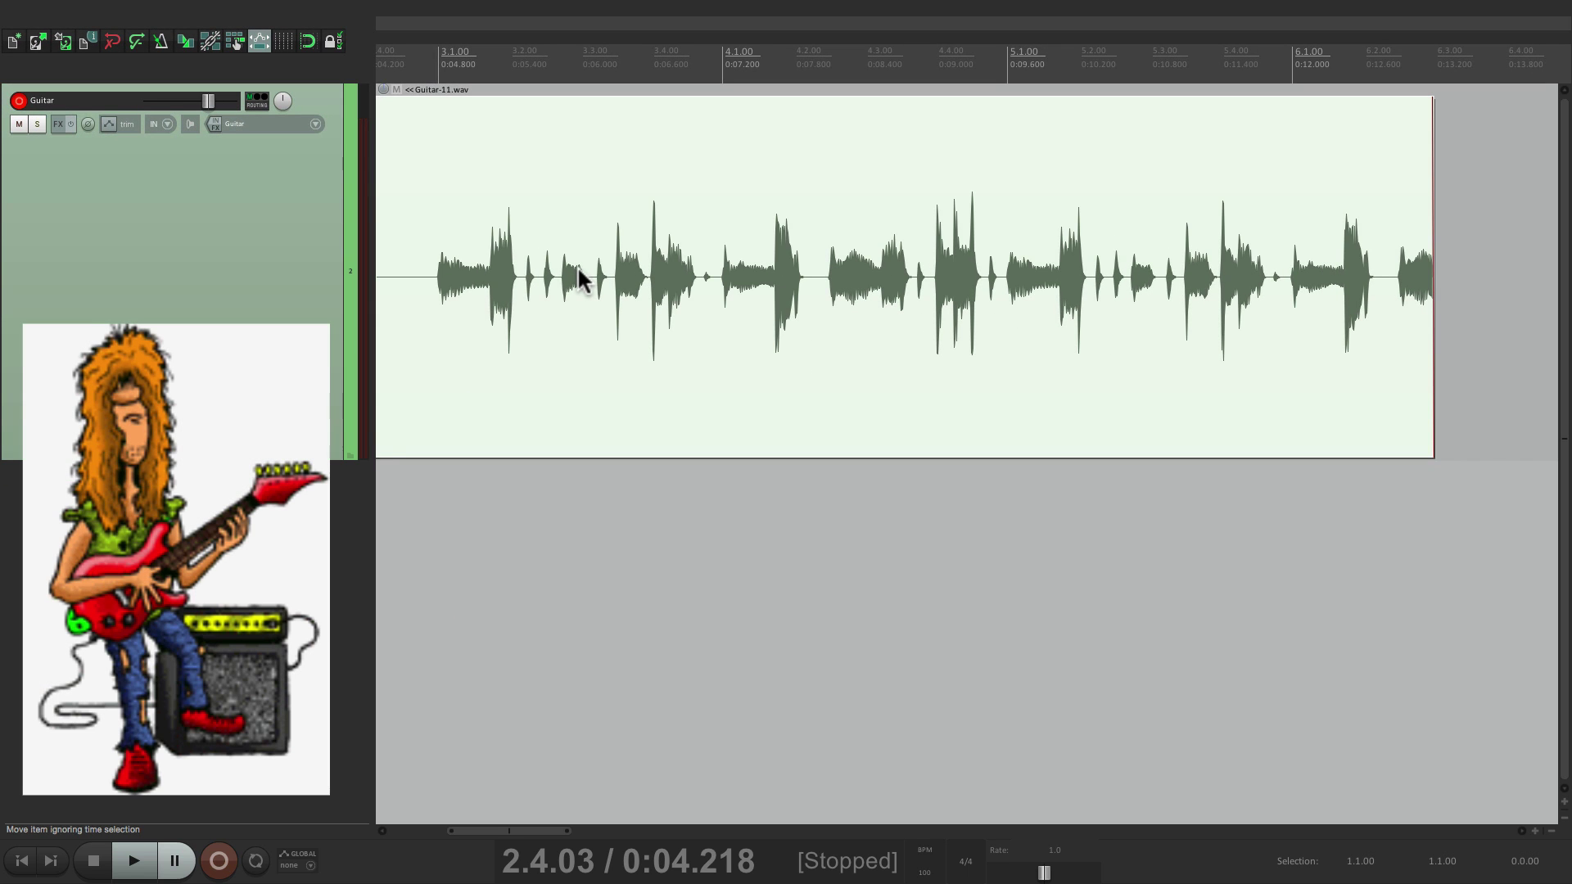
key(space)
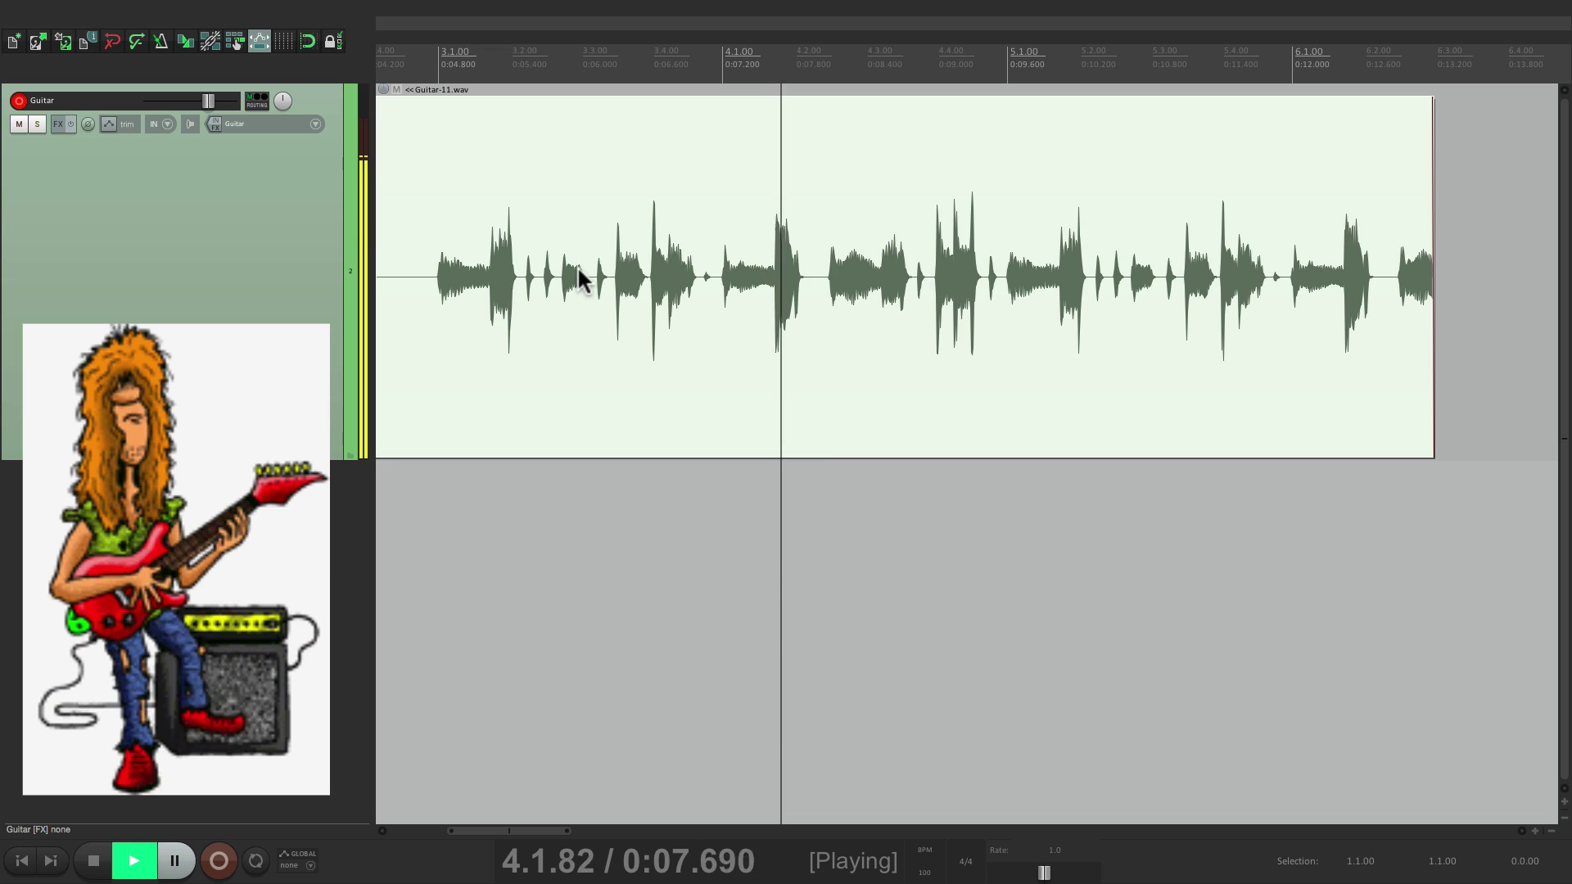
key(space)
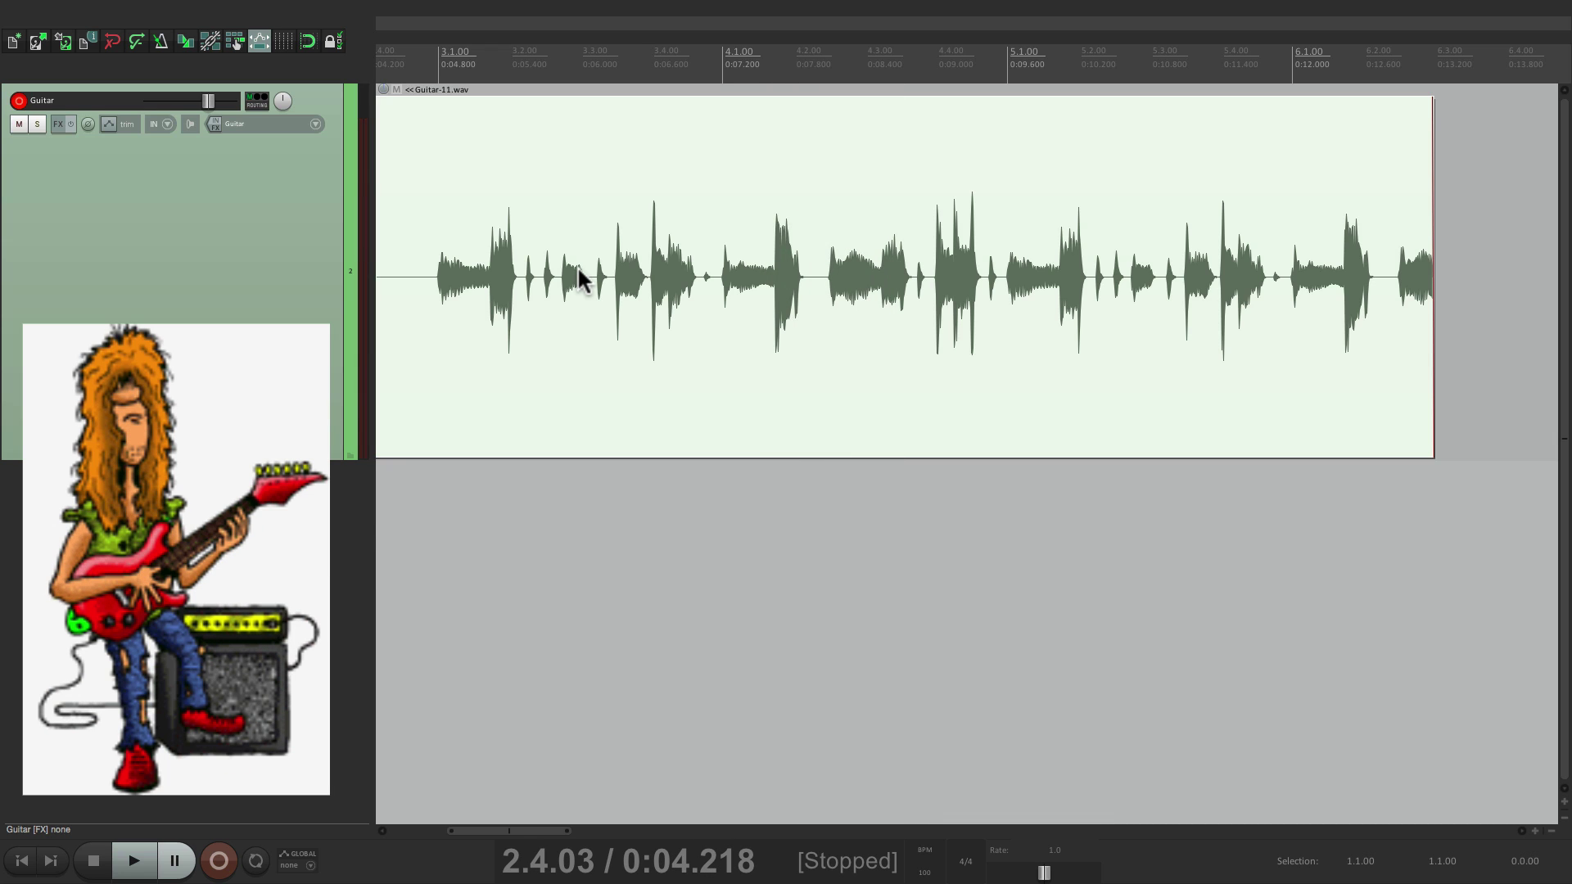
Punch in Guitar-12 between bars 4.1 and 5.1 during playback
key(space)
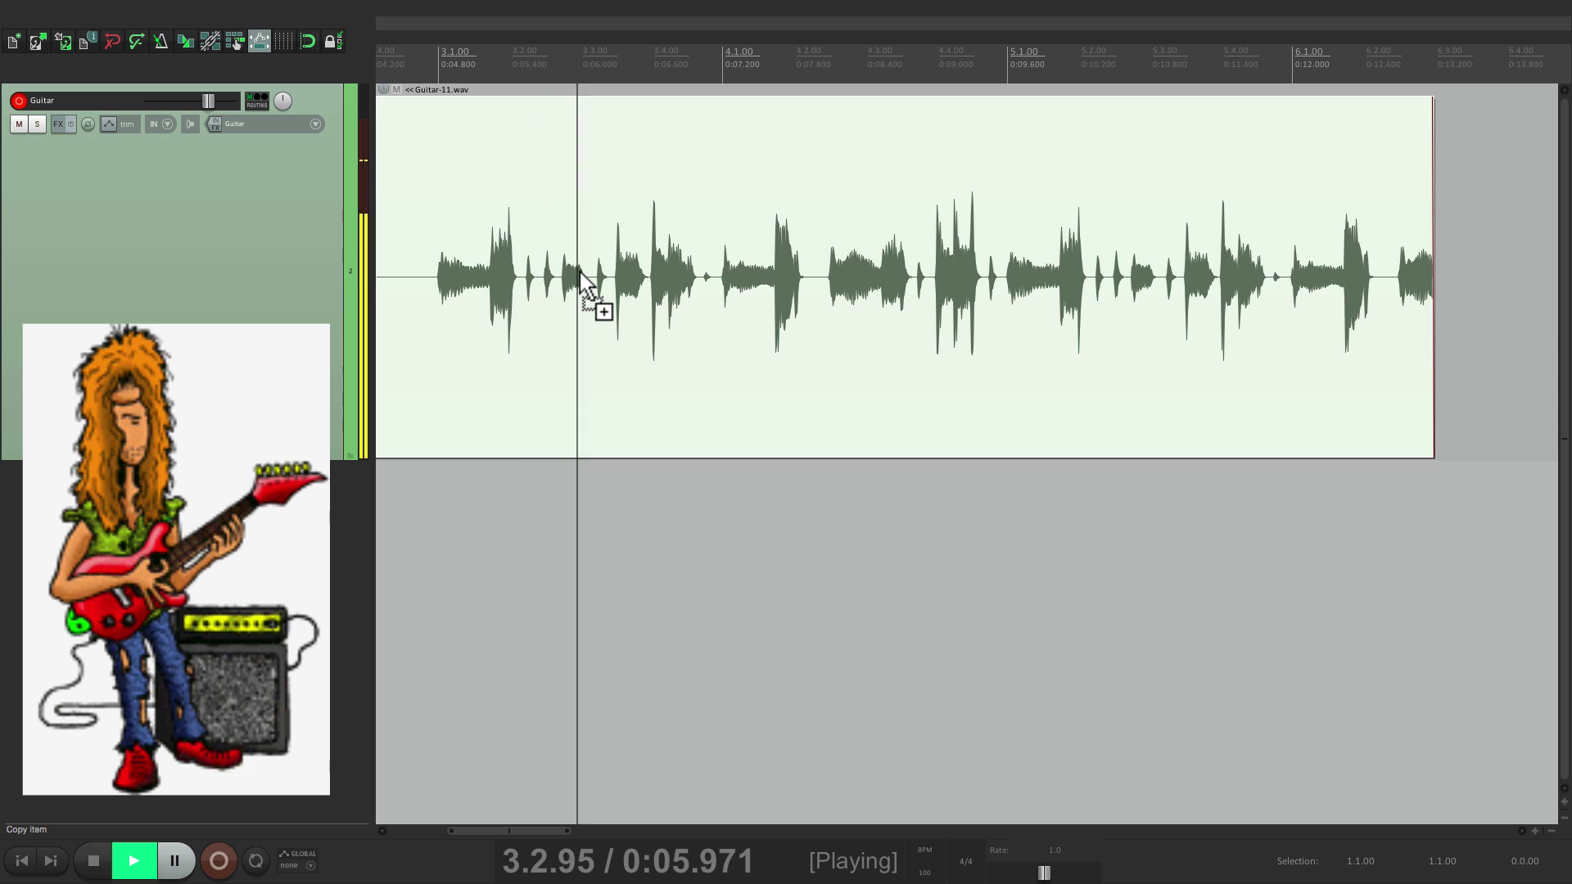
key(ctrl+r)
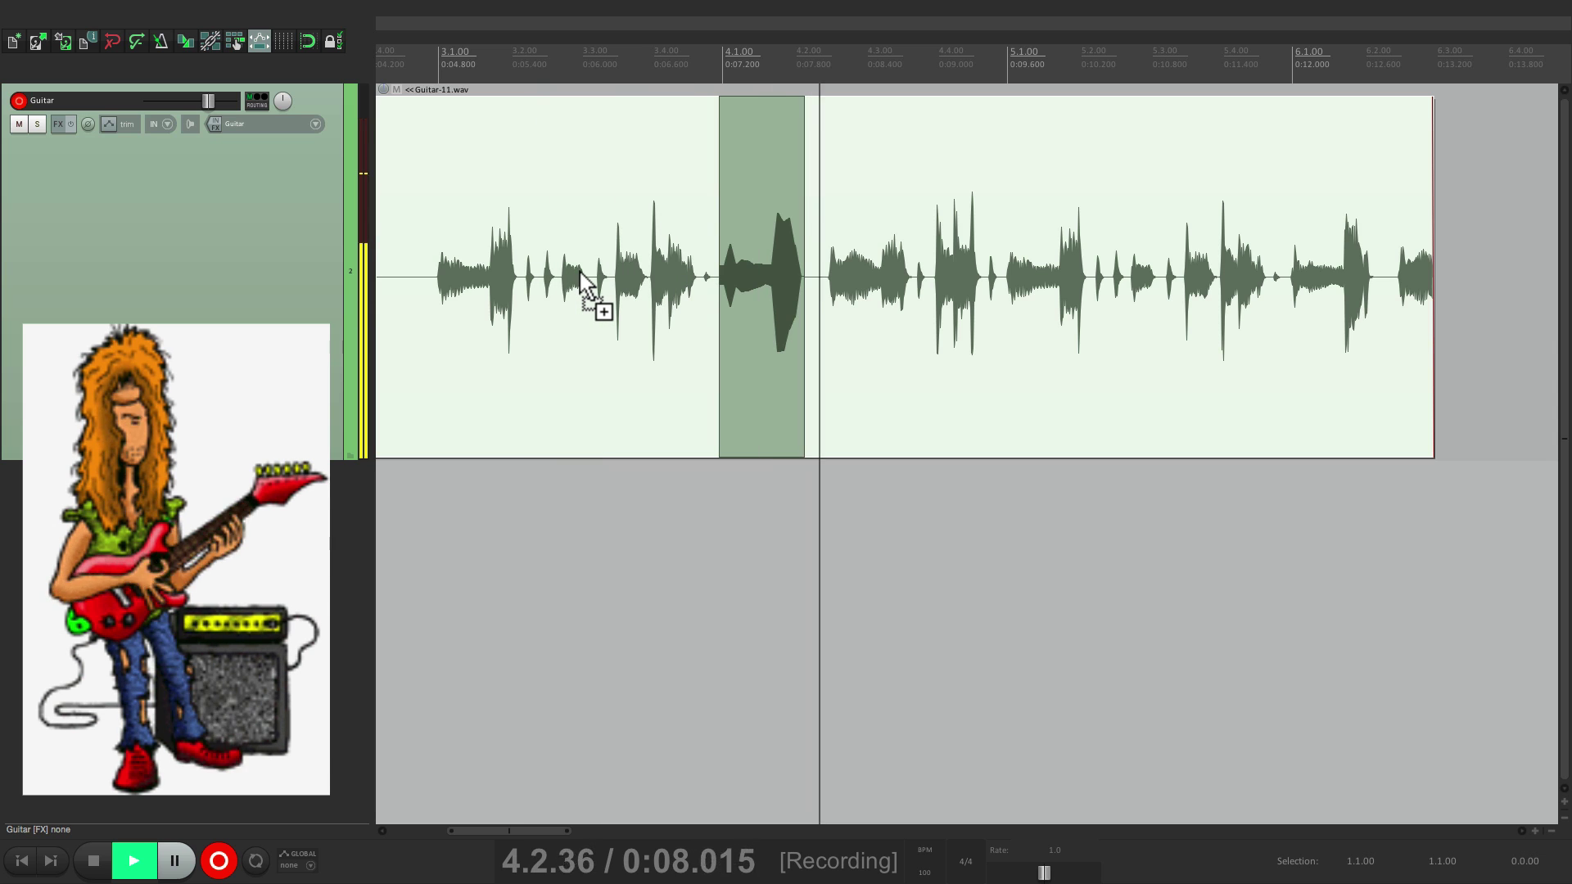
key(ctrl+r)
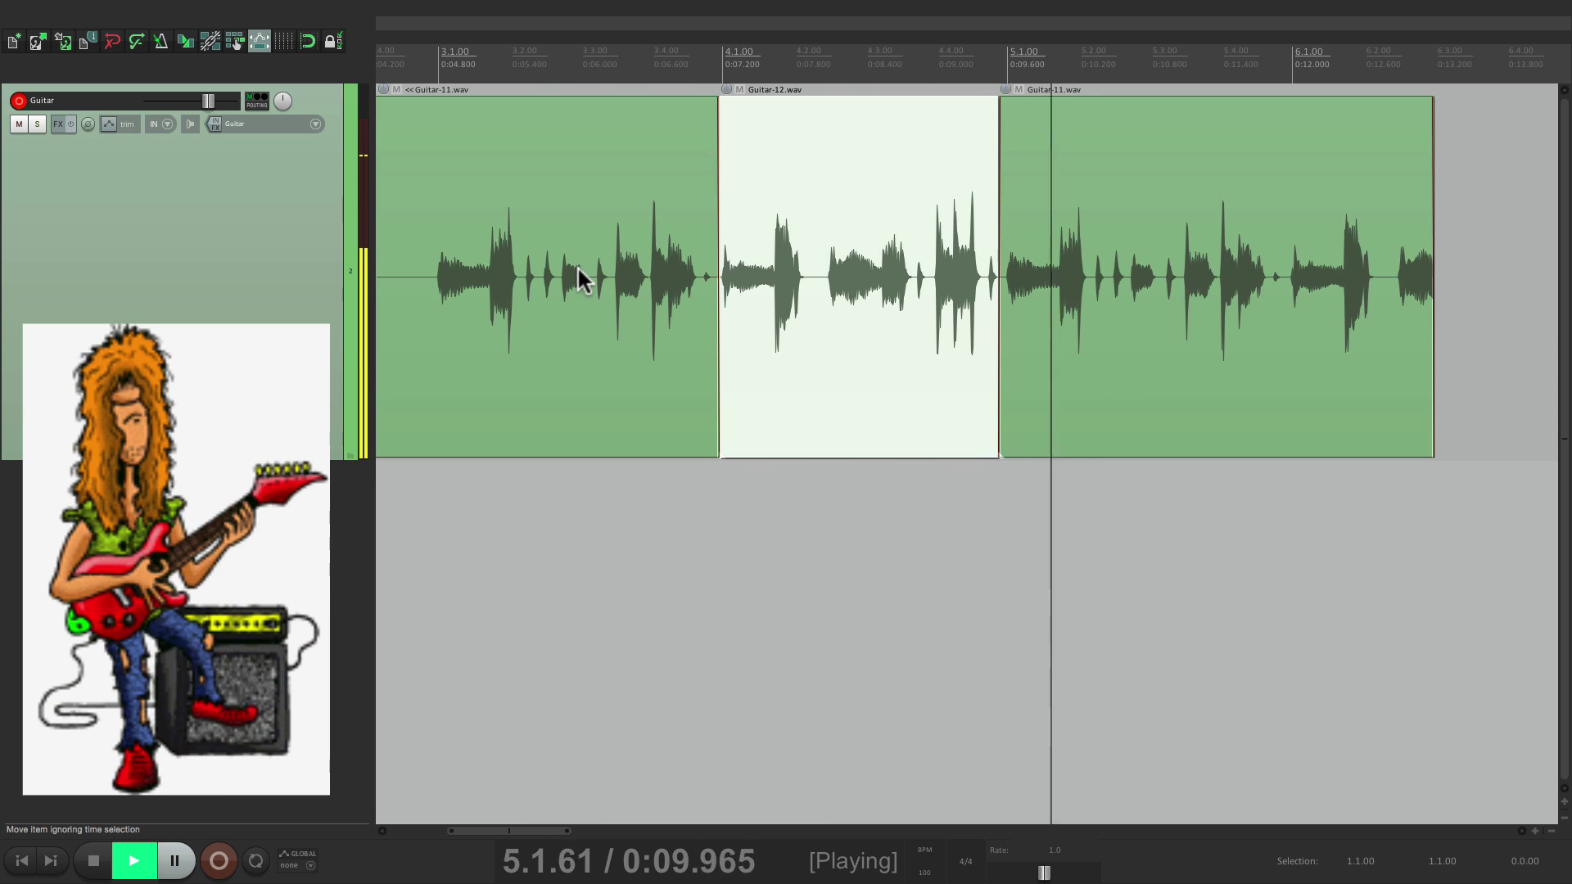
key(space)
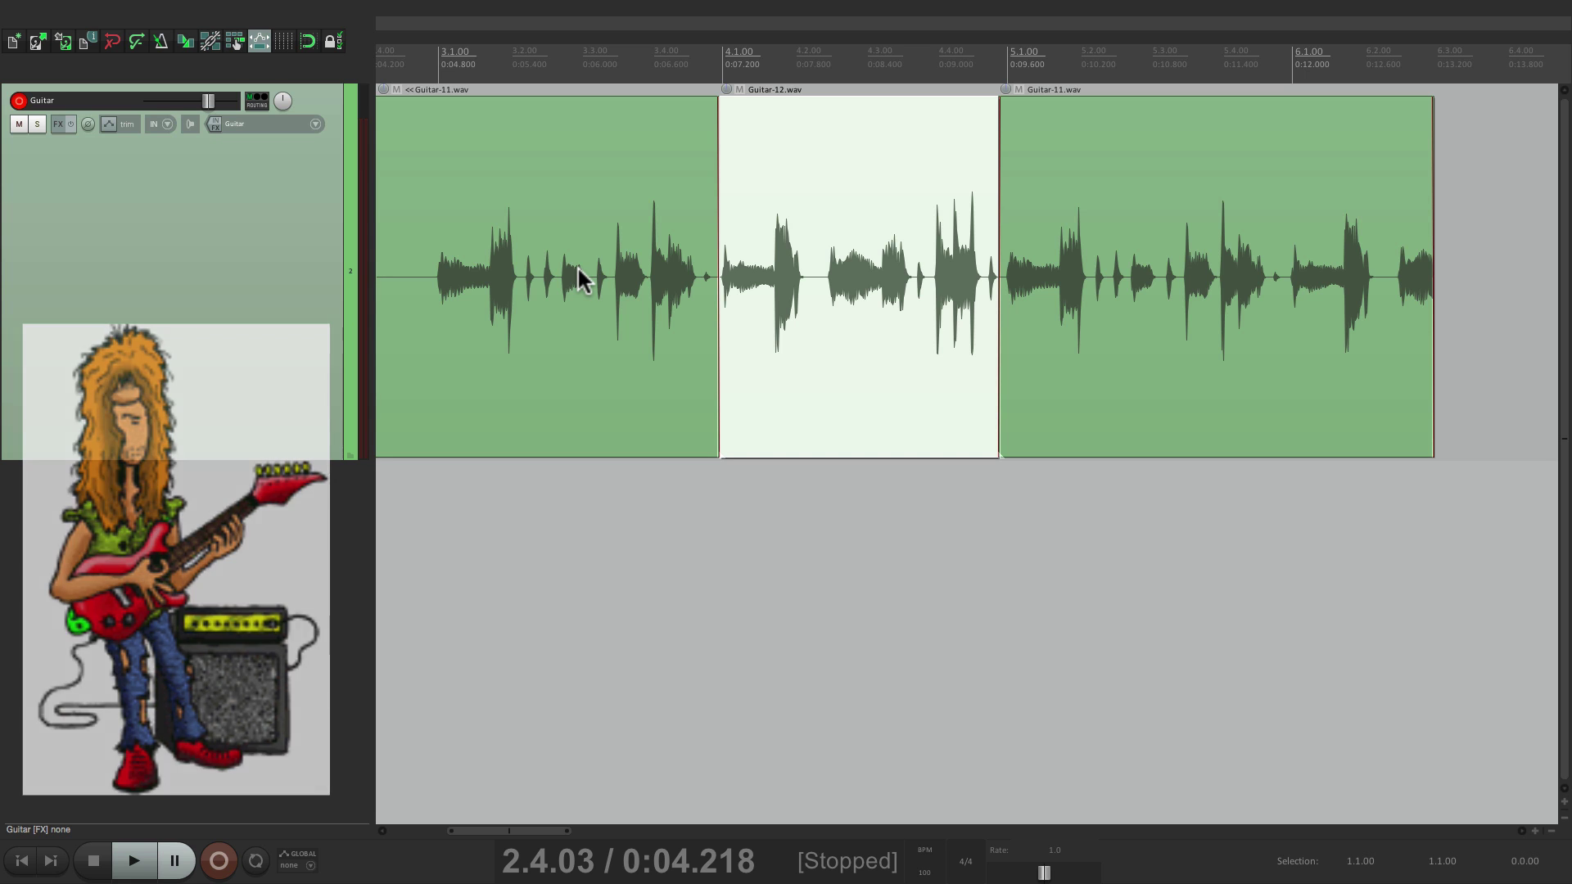
Select the Guitar-11 item and punch in Guitar-14 over bars 4.1–5.1 from 0:04.218
click(579, 275)
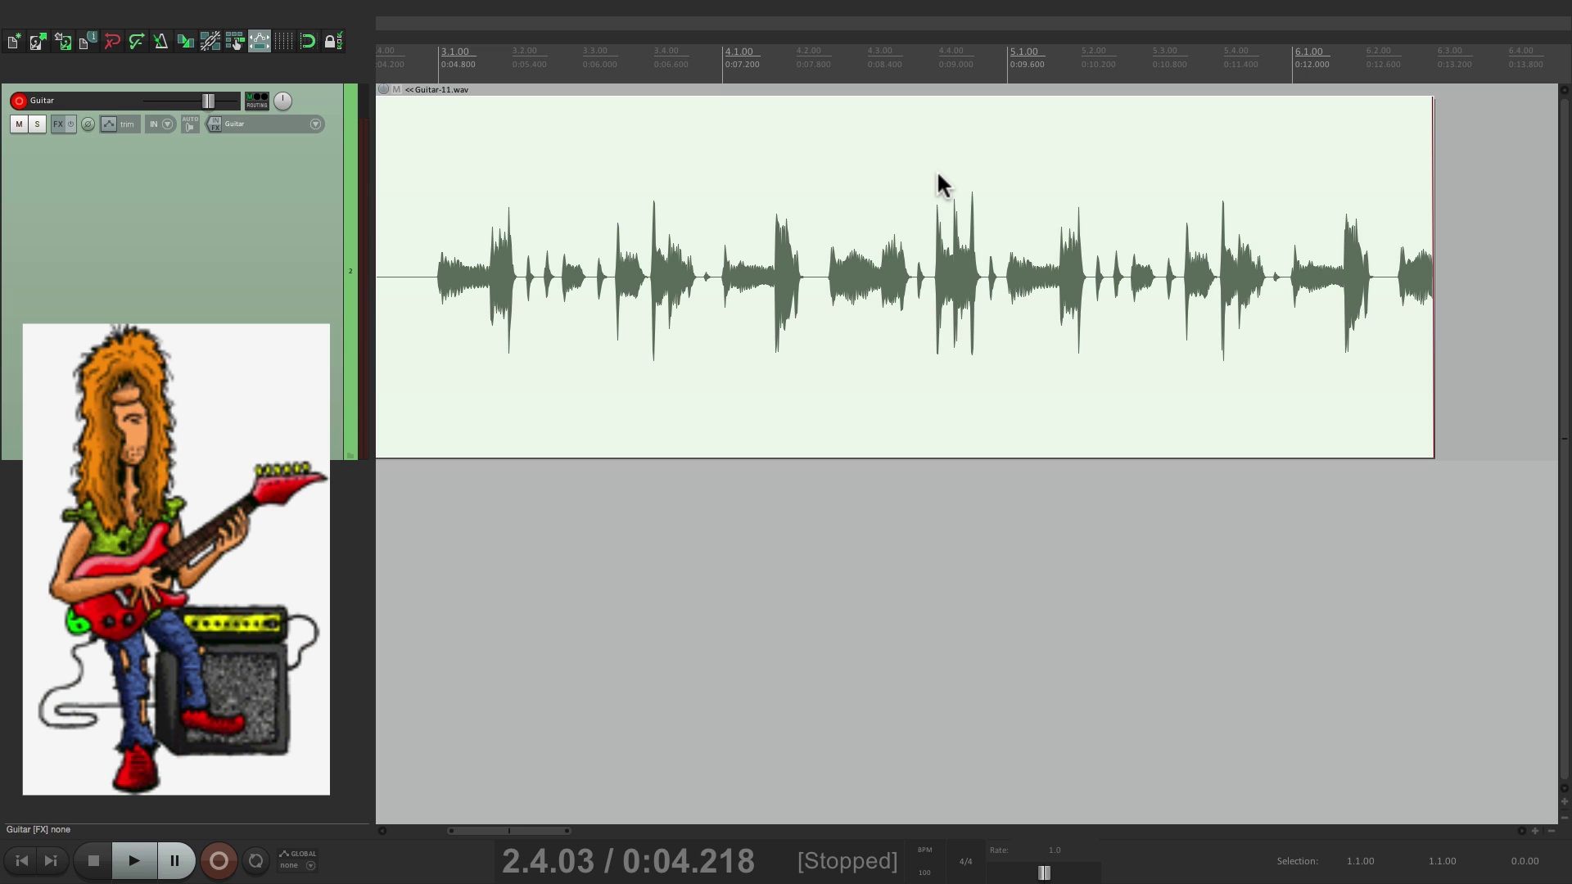
click(823, 179)
key(space)
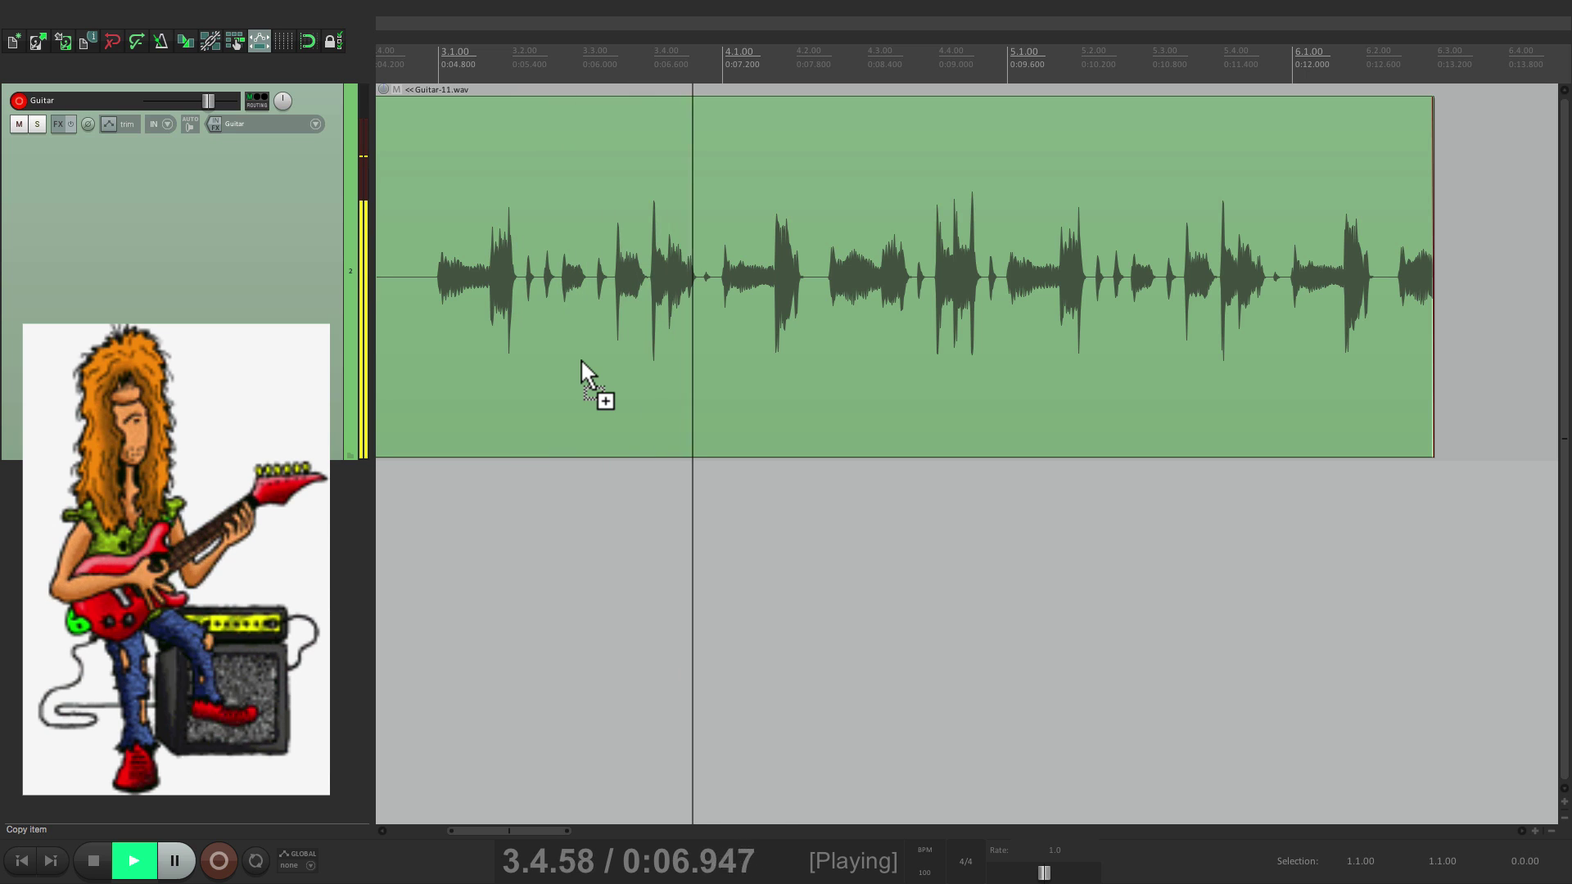
key(ctrl+r)
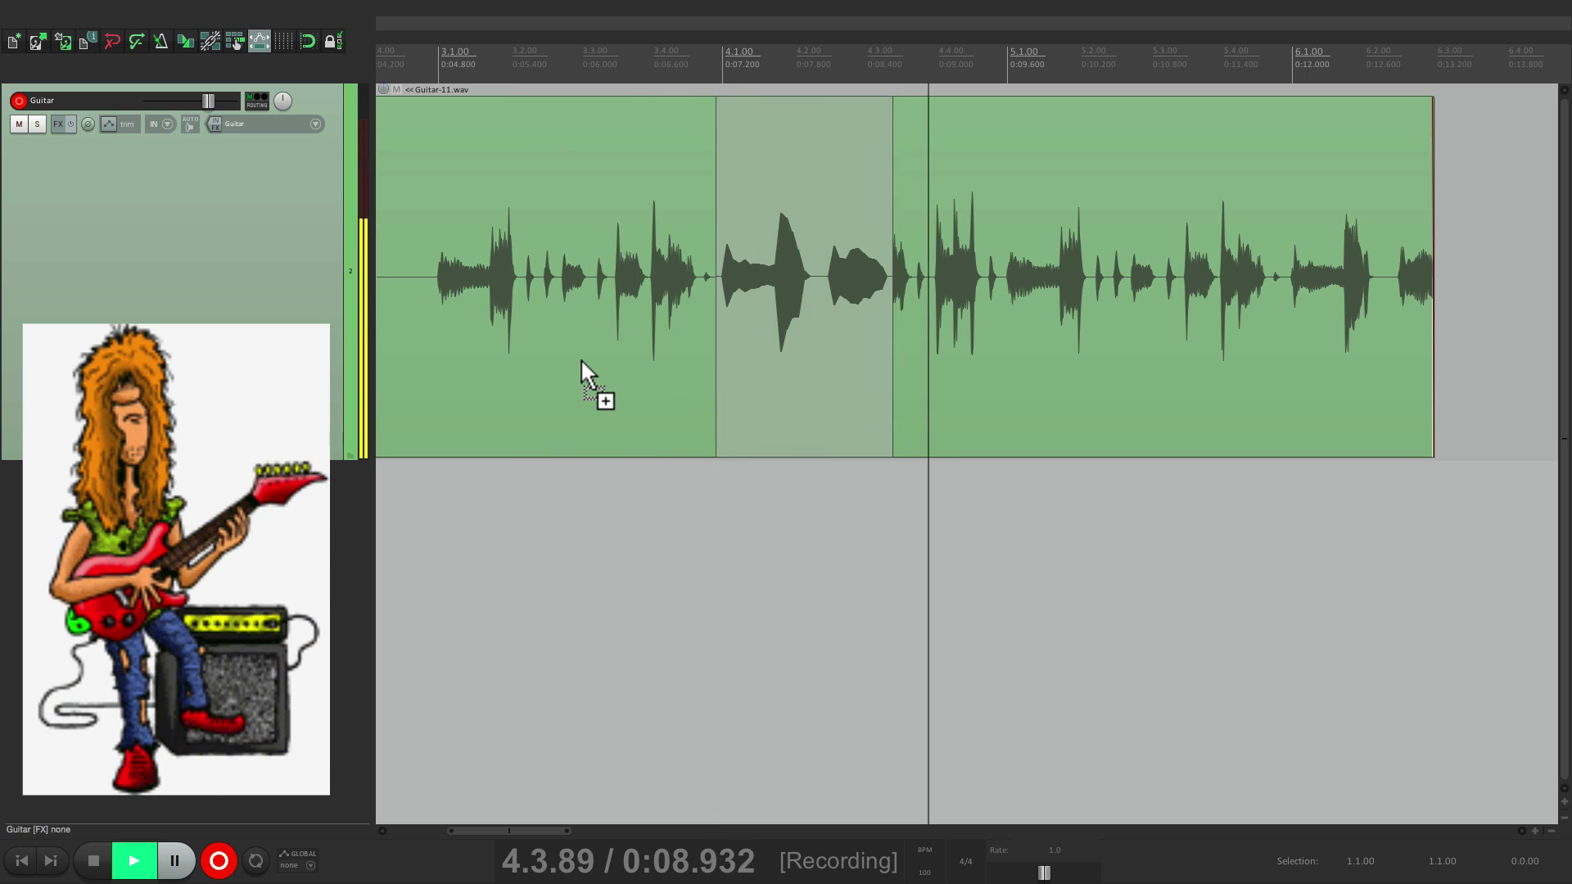
key(ctrl+r)
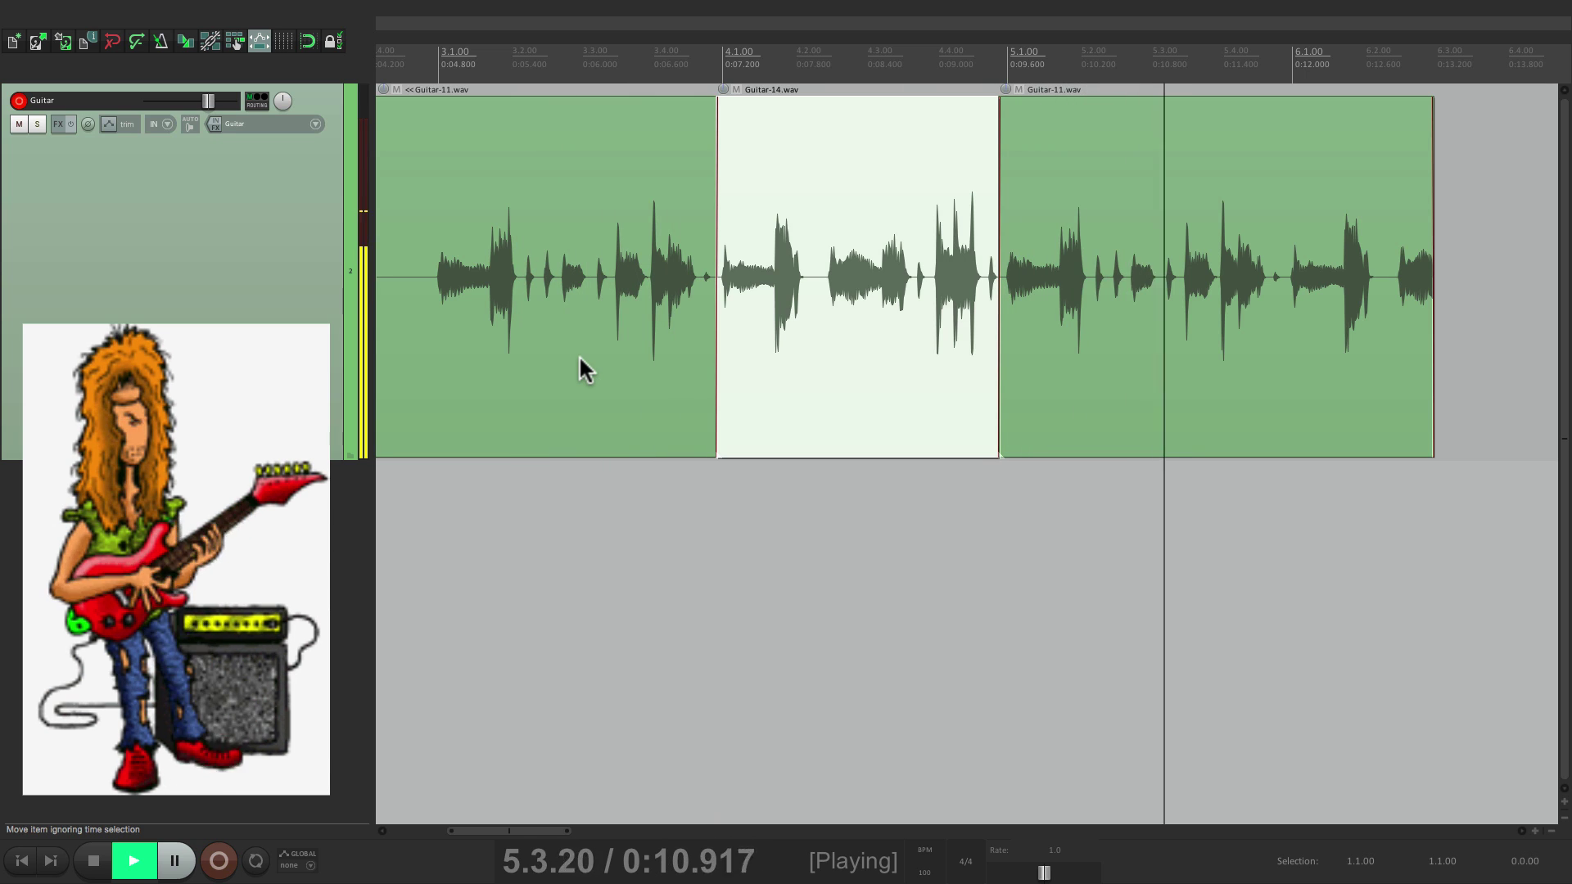
key(space)
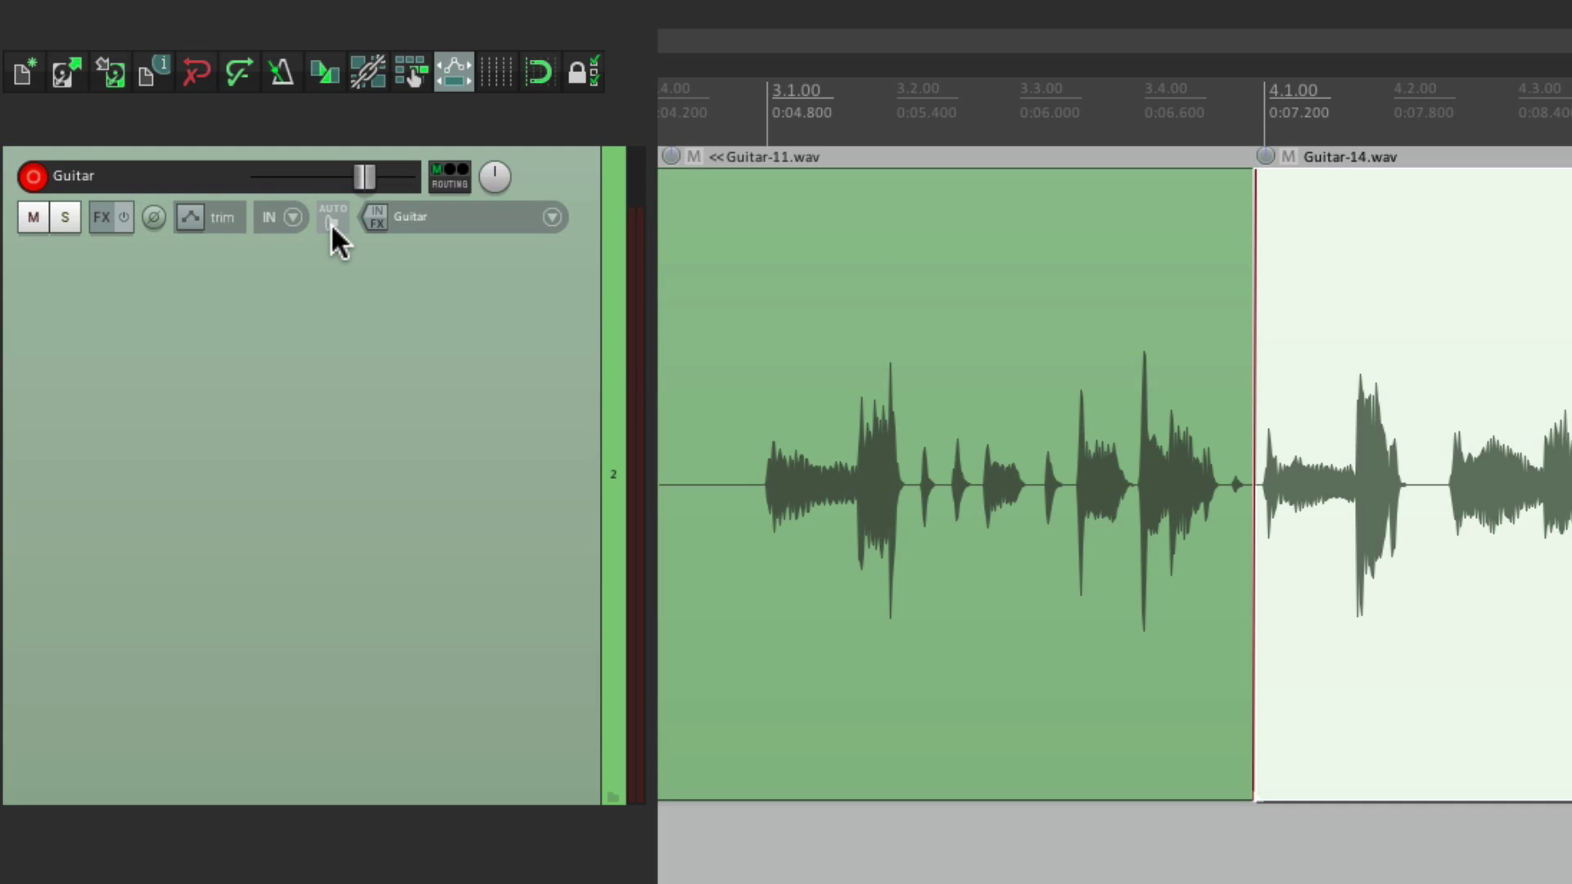
Set the track's monitoring to Monitor Input, then to Tape Auto Style
right_click(332, 221)
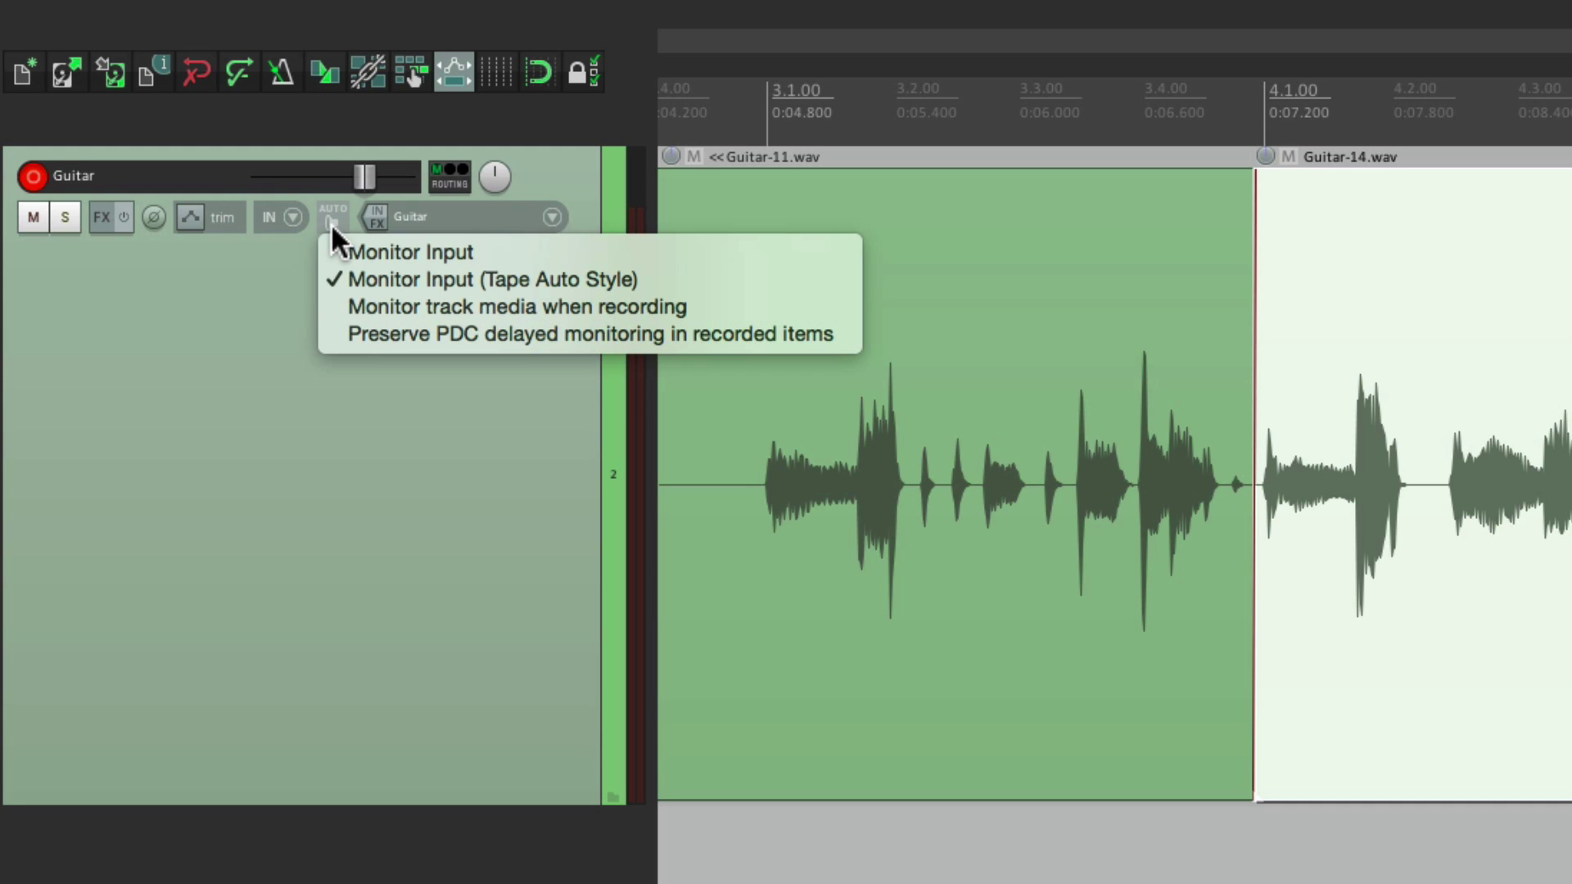
click(543, 252)
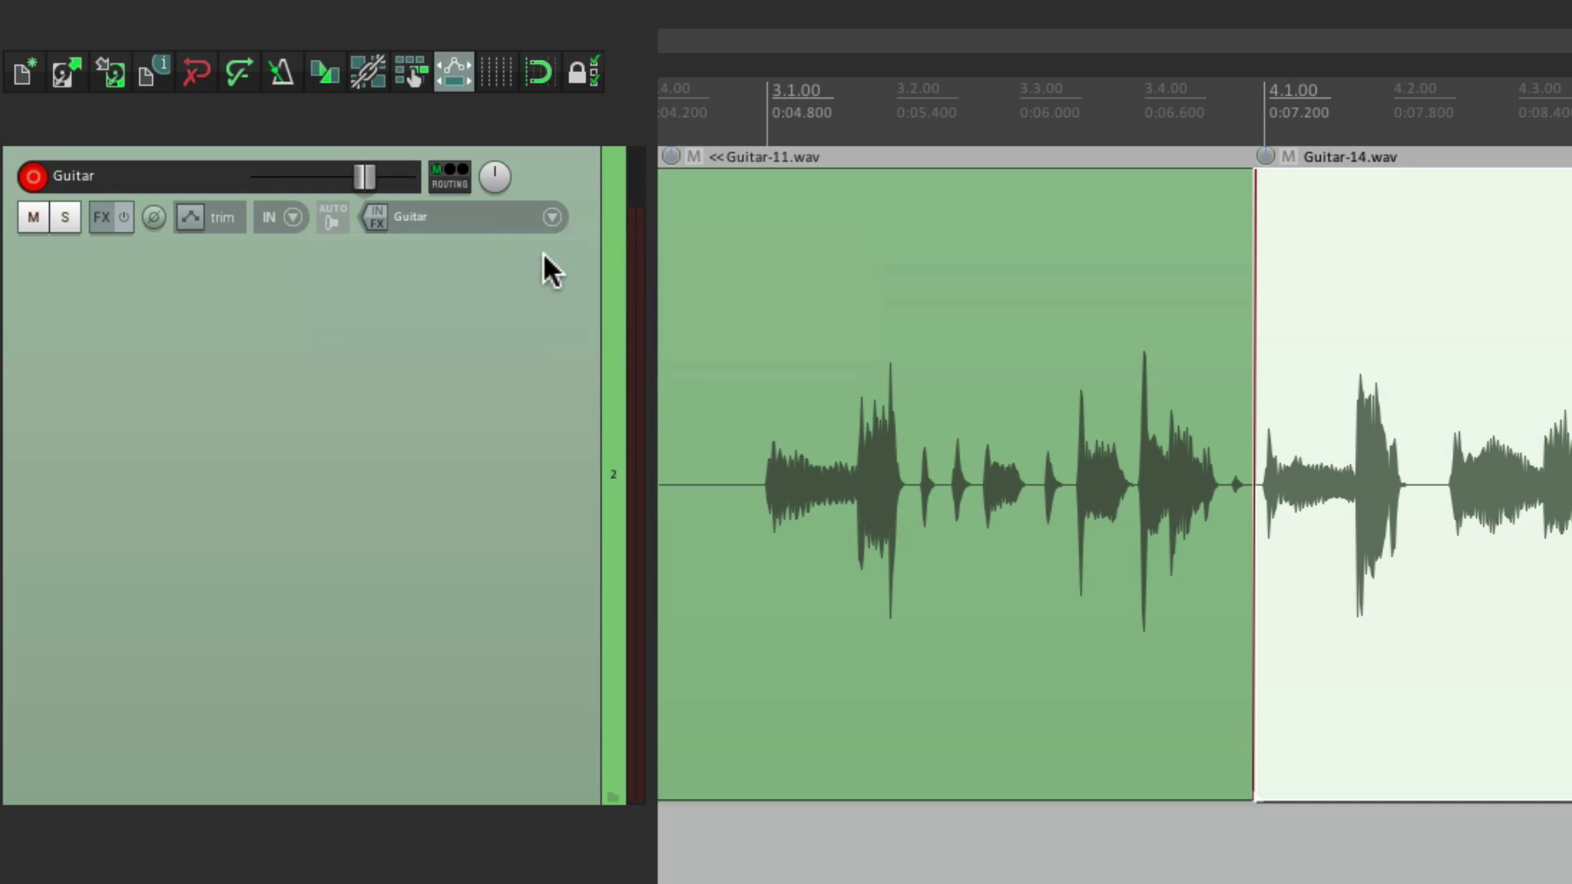
right_click(333, 210)
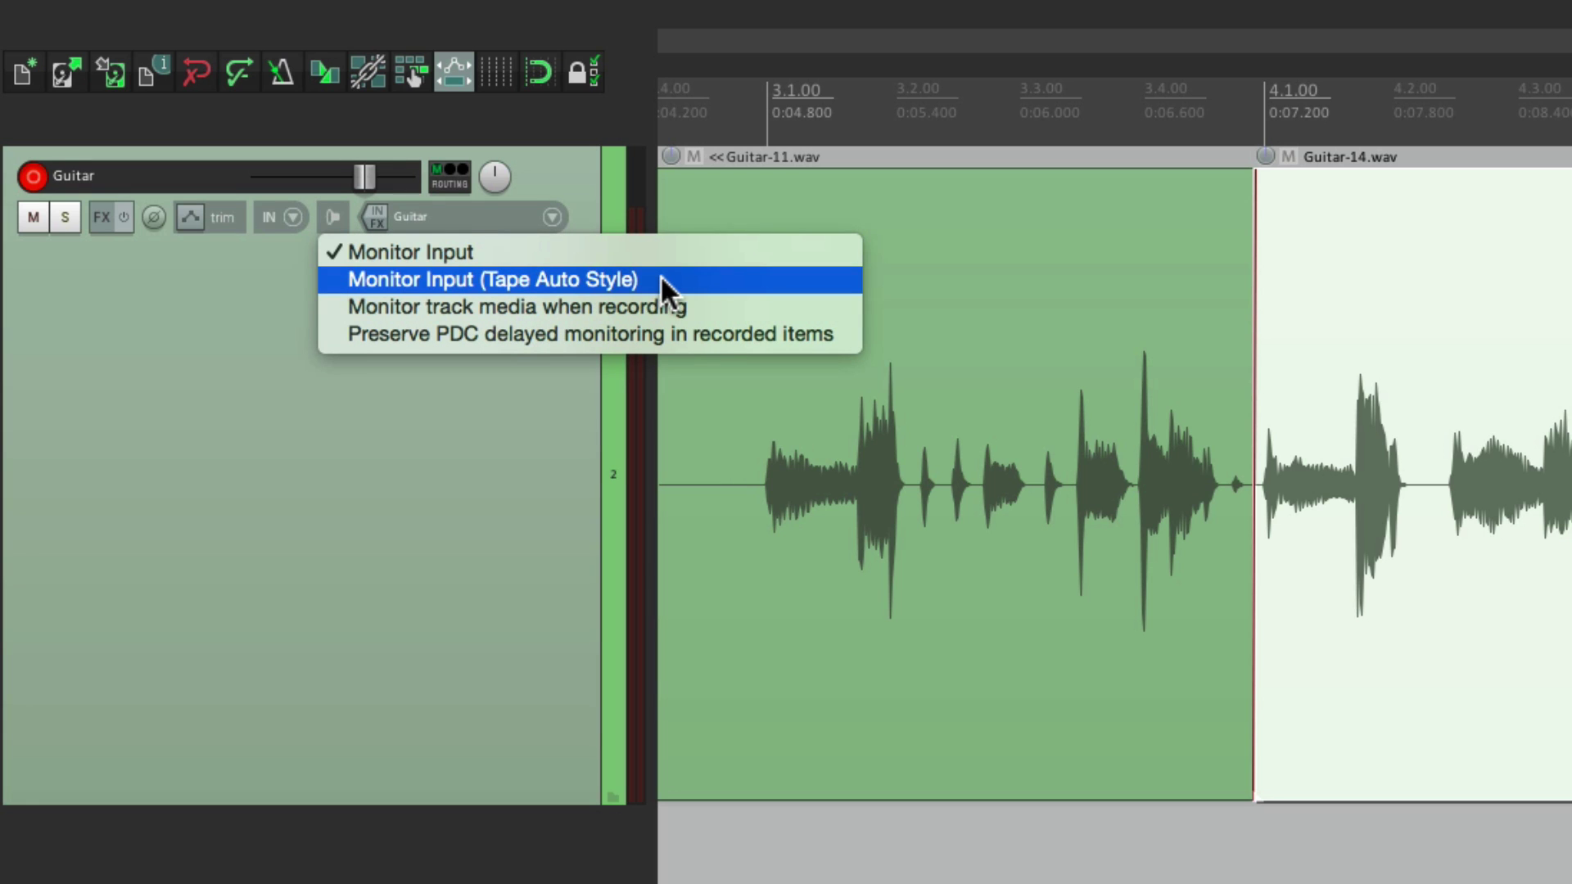
click(660, 273)
Turn record monitoring off and recheck the monitoring menu
right_click(327, 213)
click(568, 283)
right_click(342, 226)
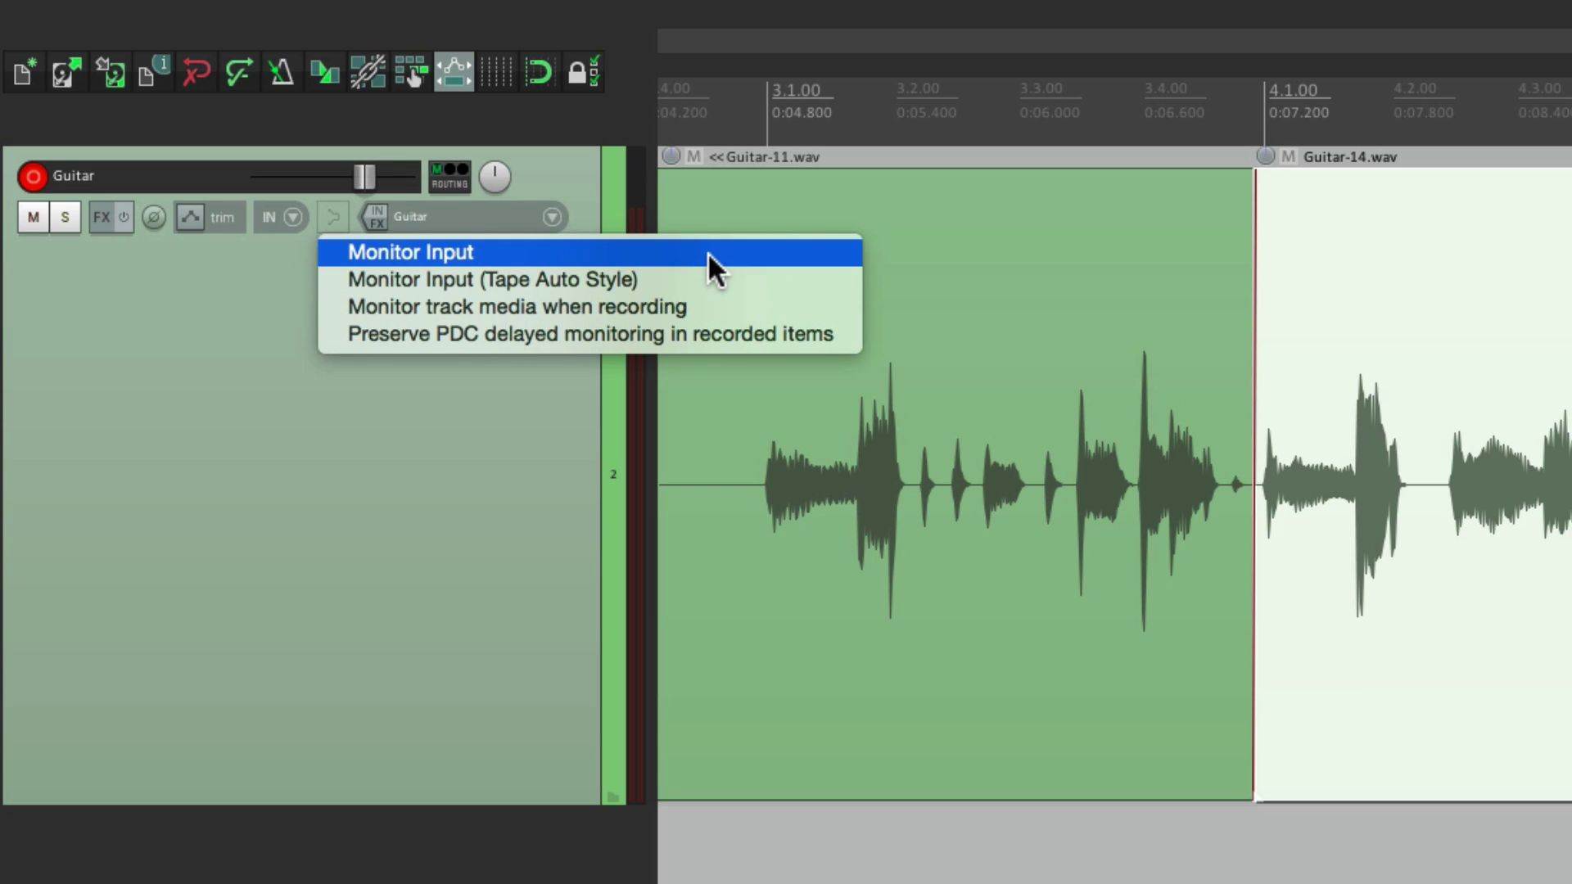
click(302, 355)
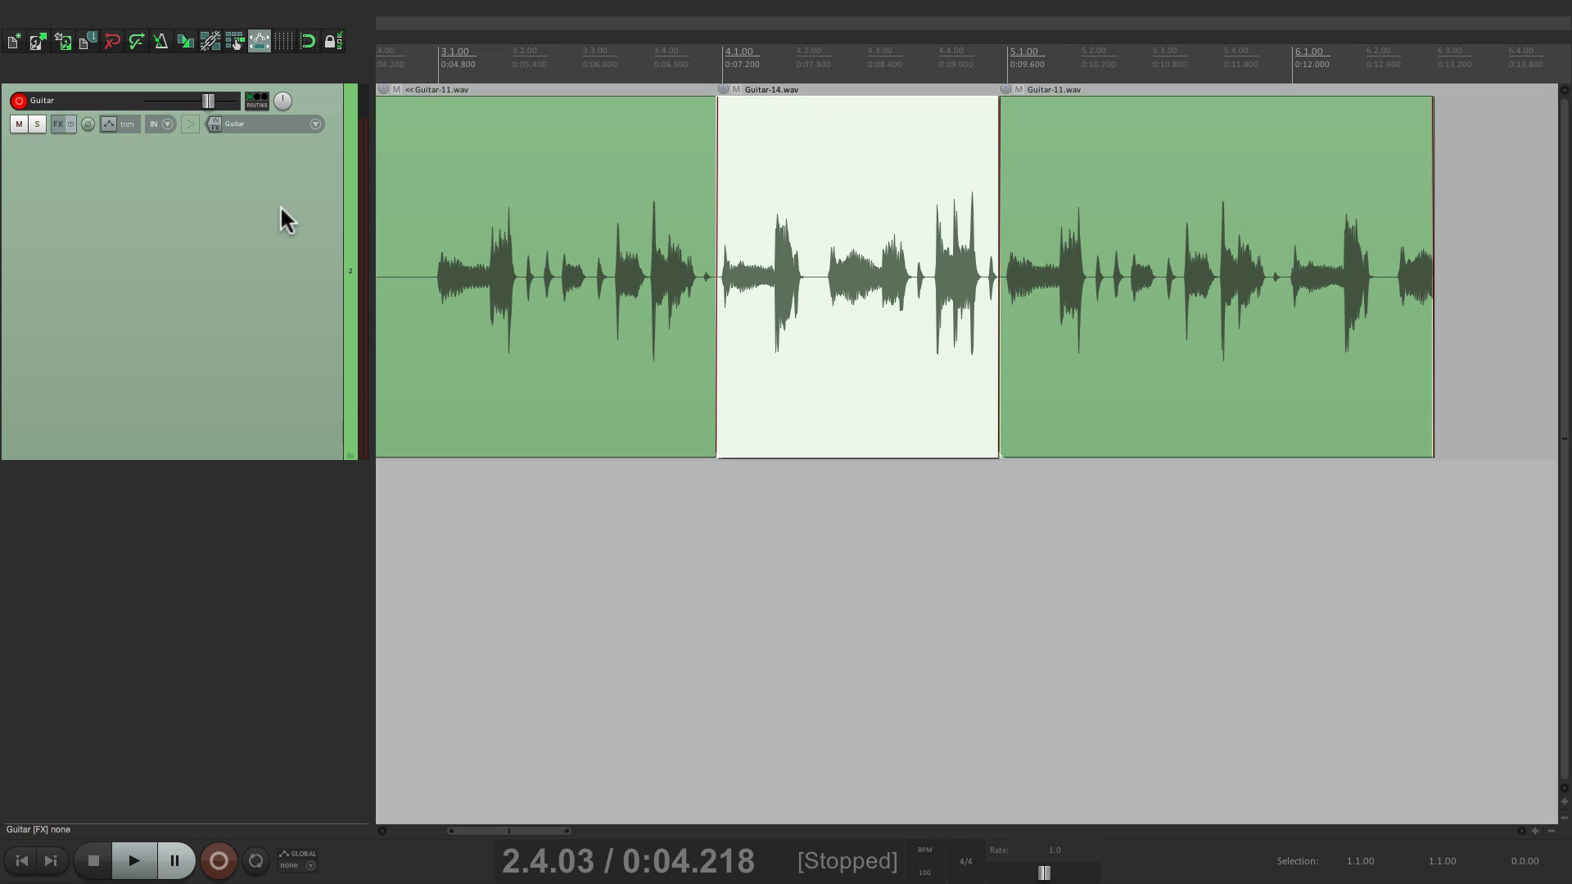
double_click(295, 548)
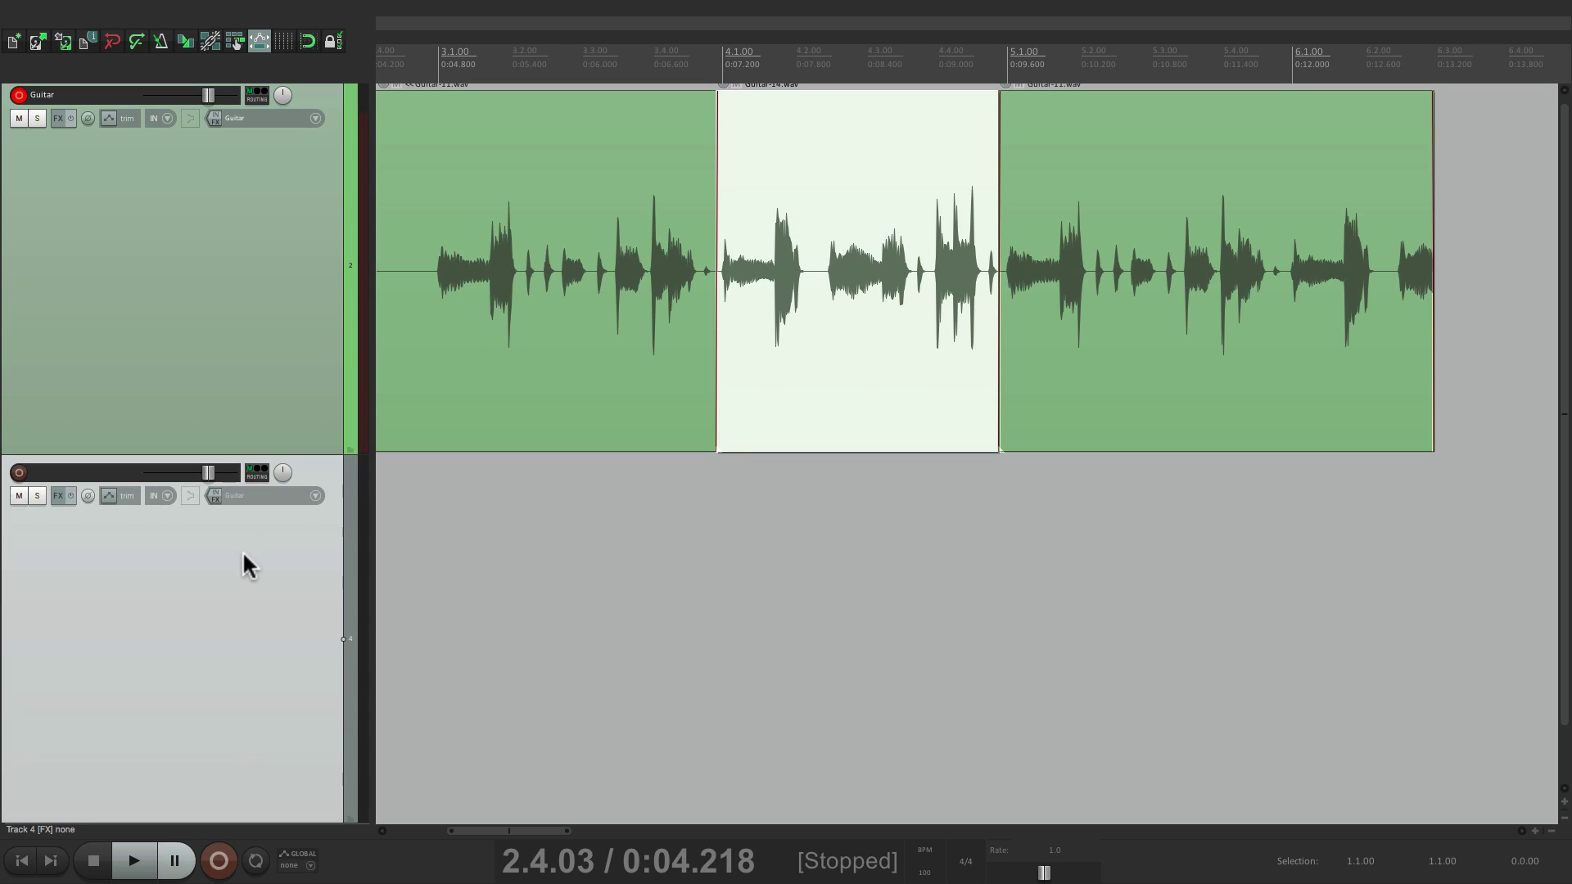
key(Delete)
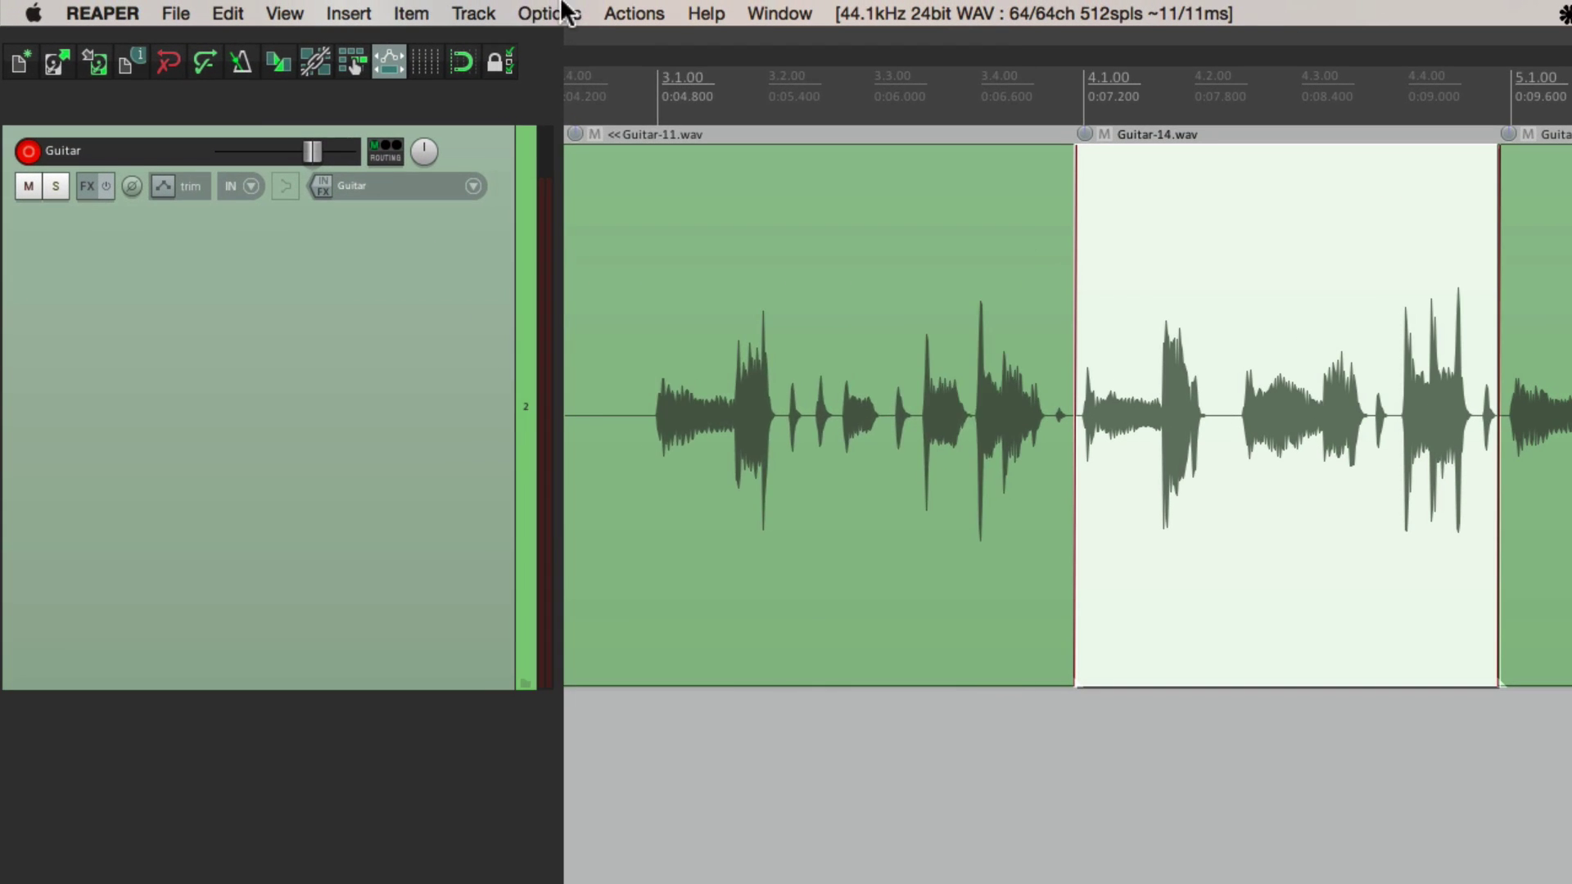
Set Monitor Input as the new-track record default in Preferences > Track/Send Defaults
click(376, 7)
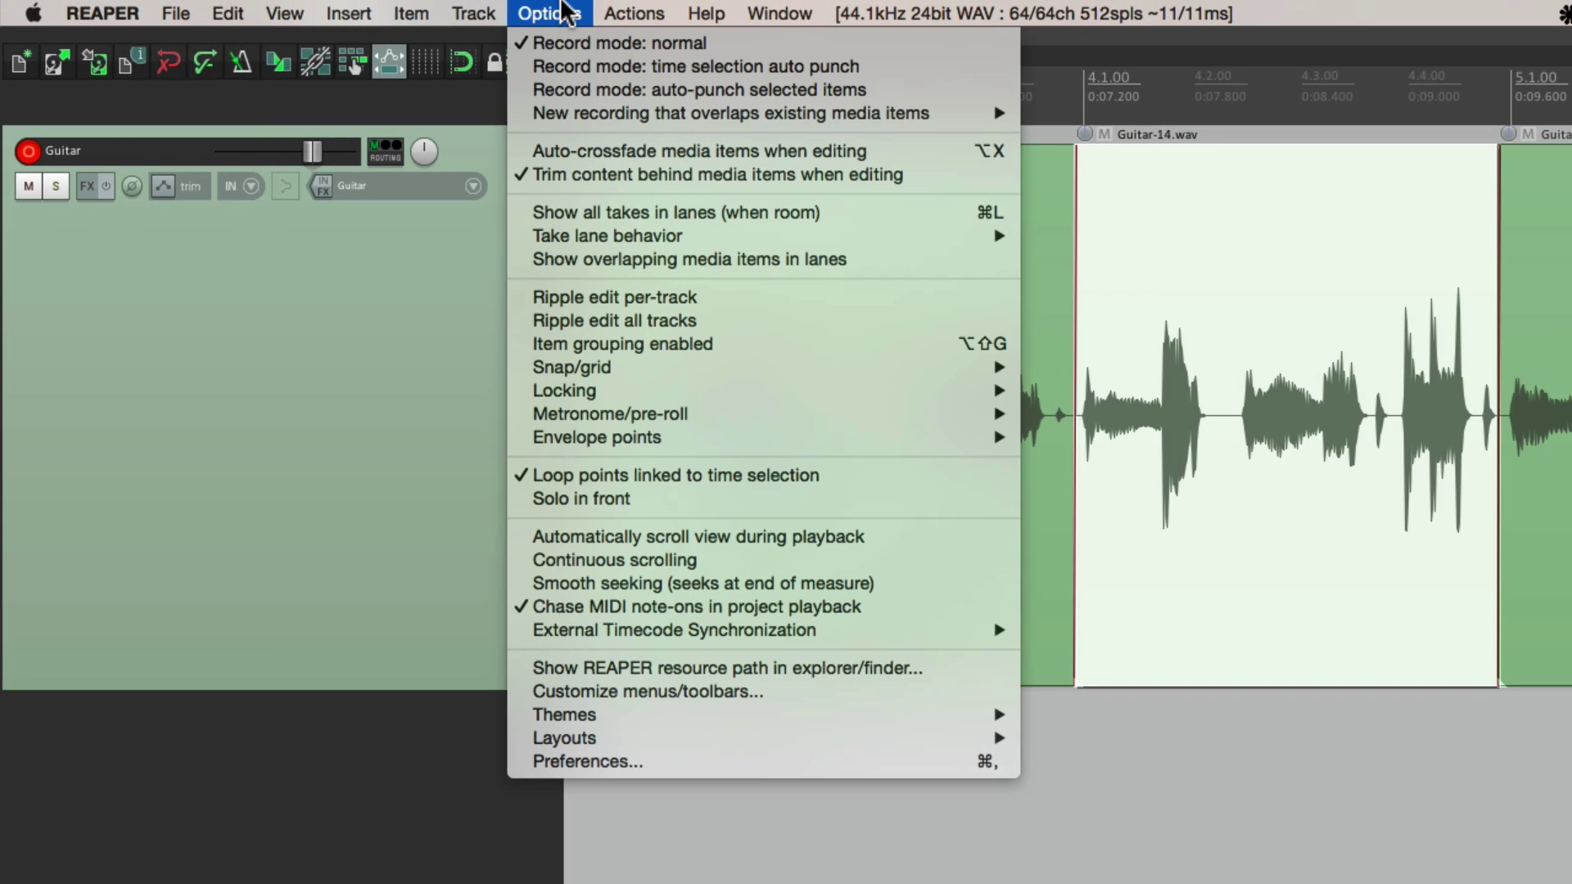
click(689, 769)
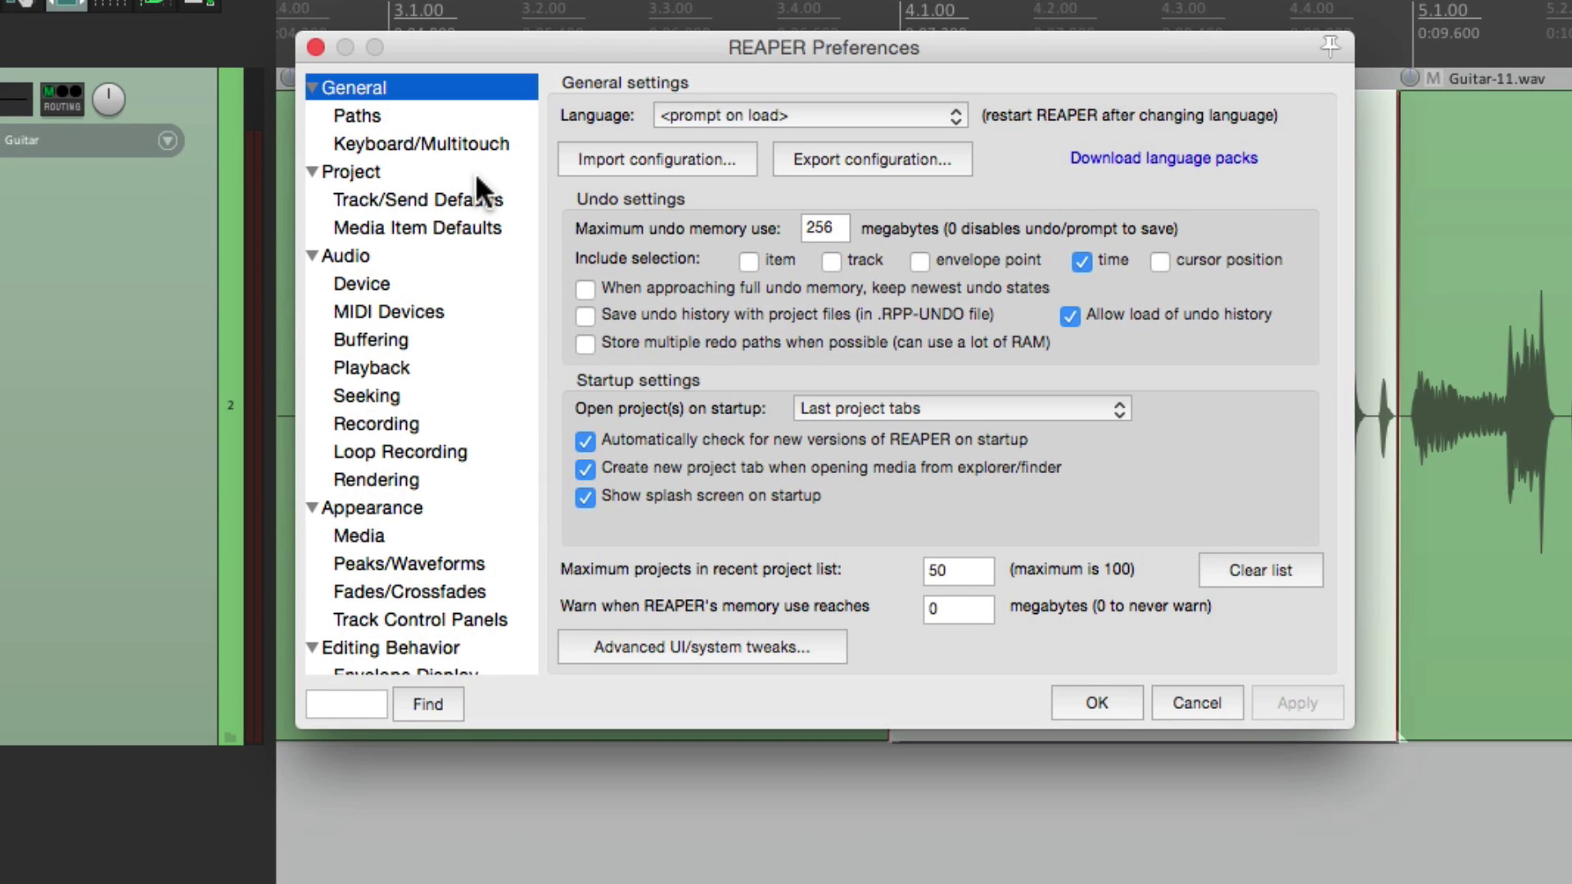
click(493, 202)
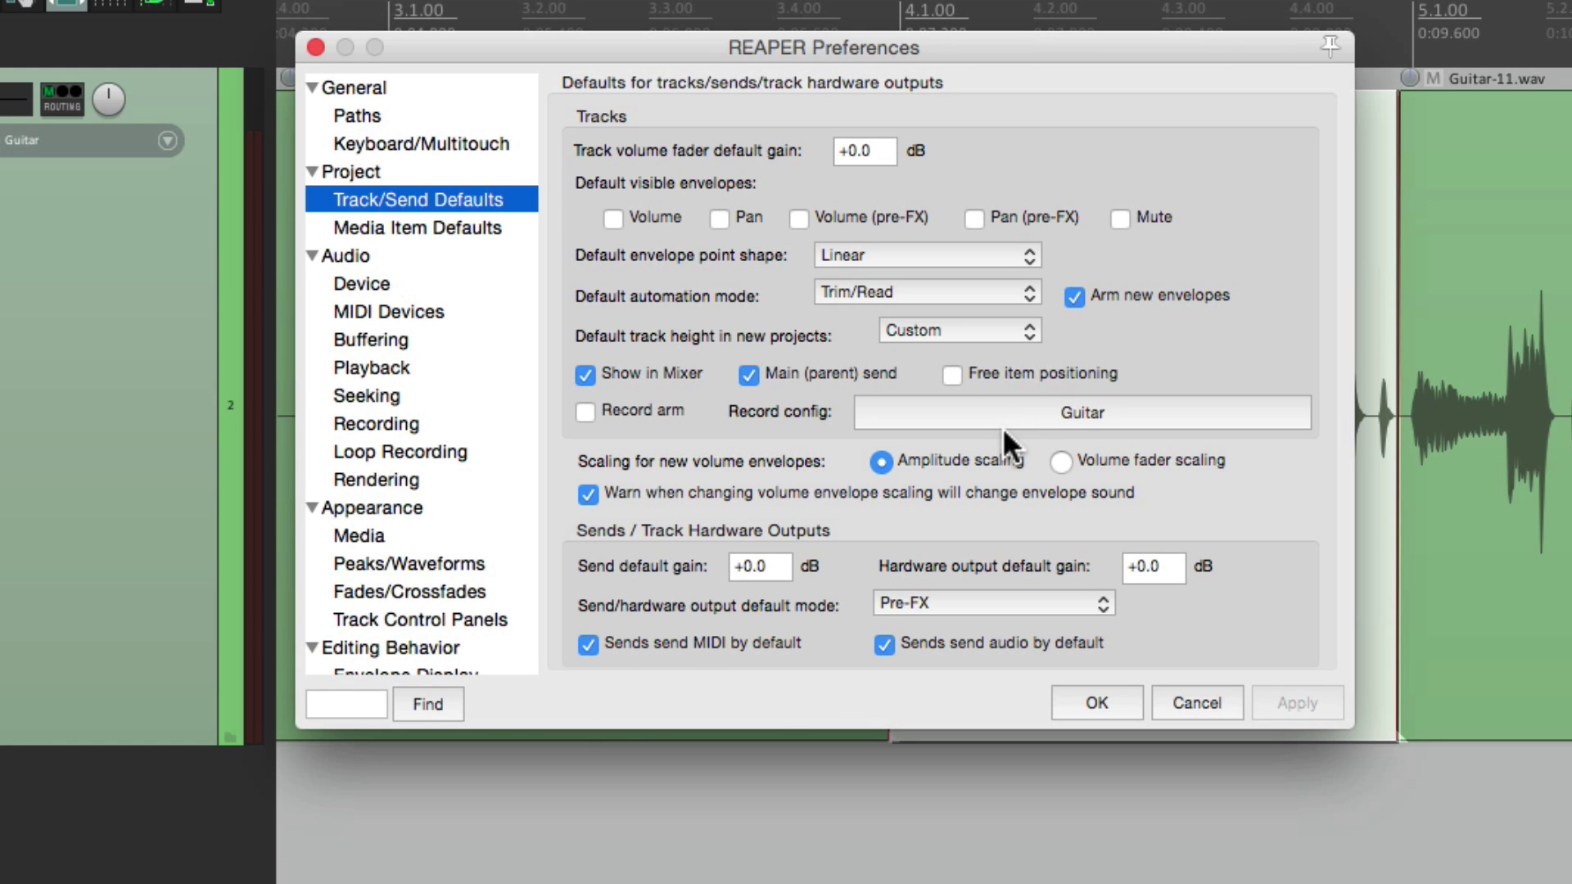
click(1159, 415)
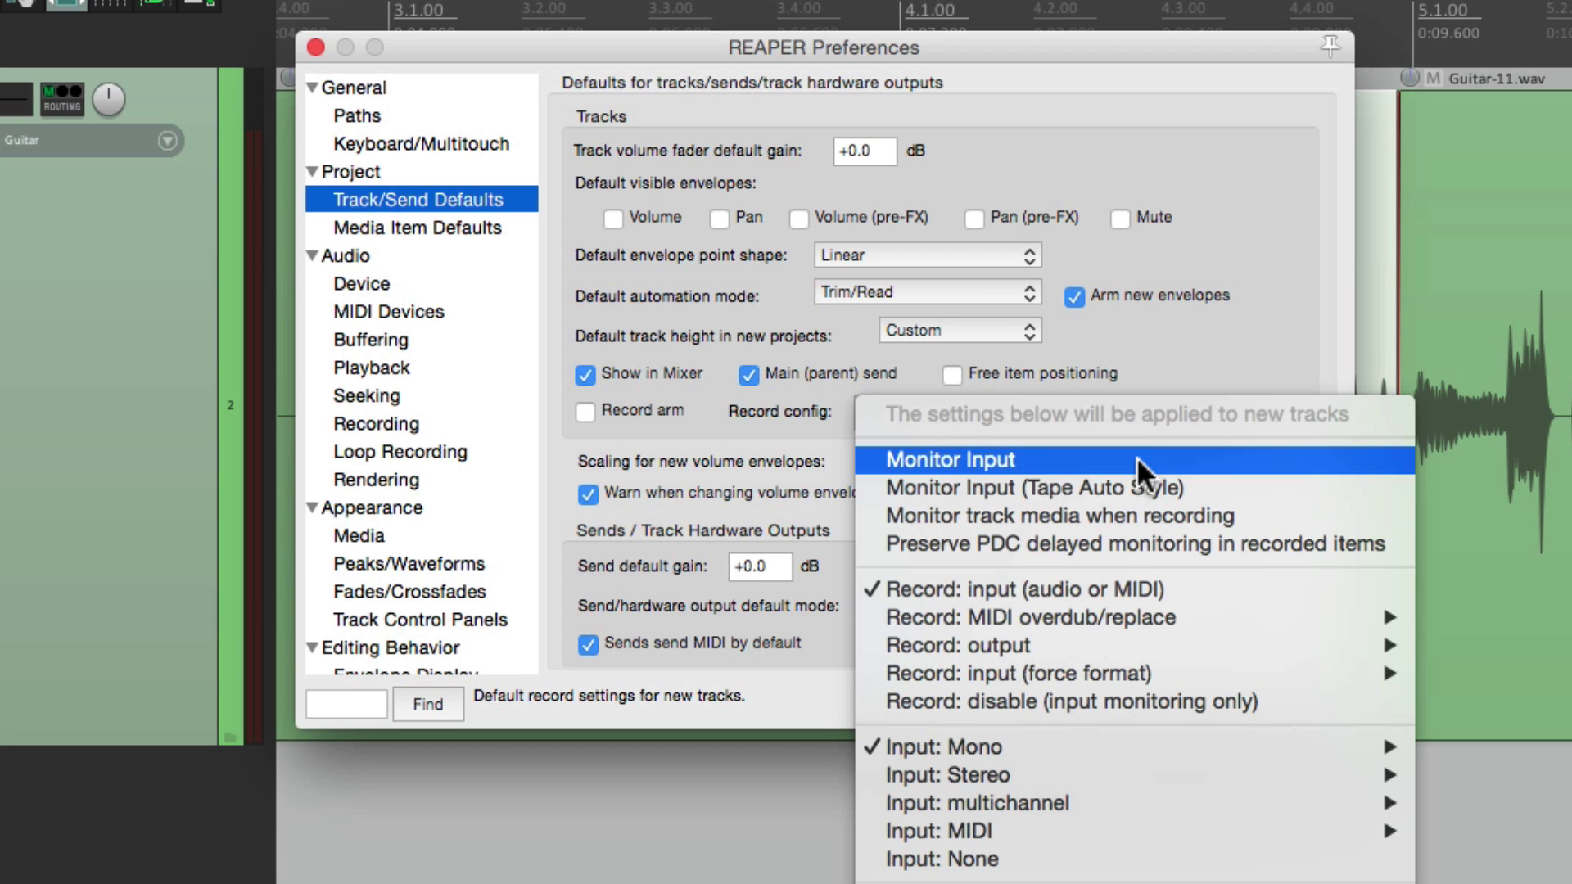
click(1136, 457)
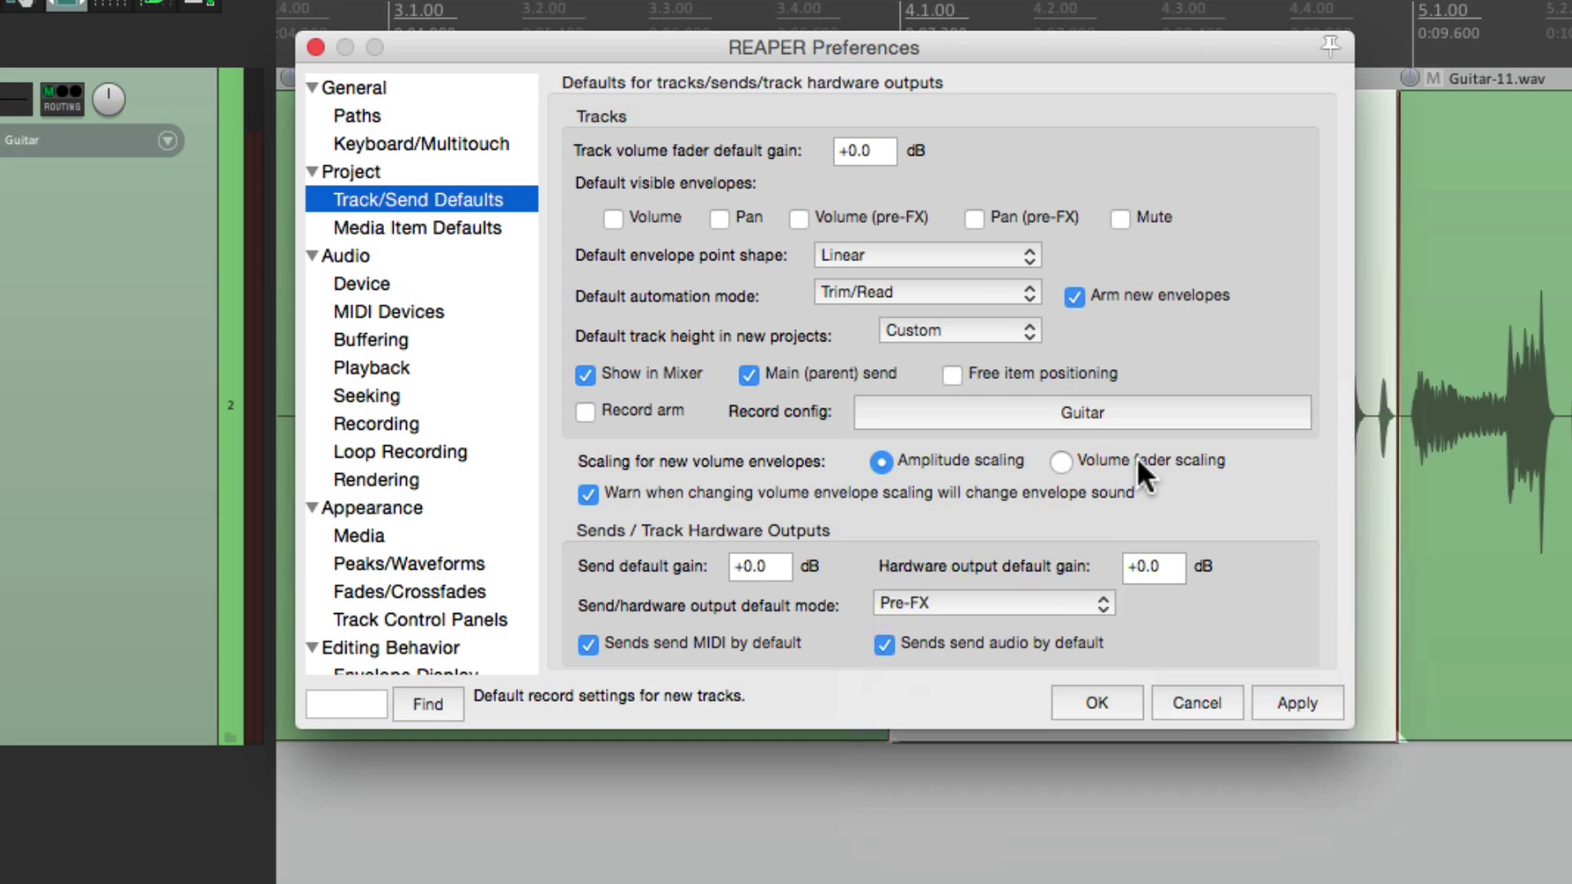
click(1097, 702)
Add a test track, make Monitor Input (Tape Auto Style) the new-track default, then add another track
double_click(235, 579)
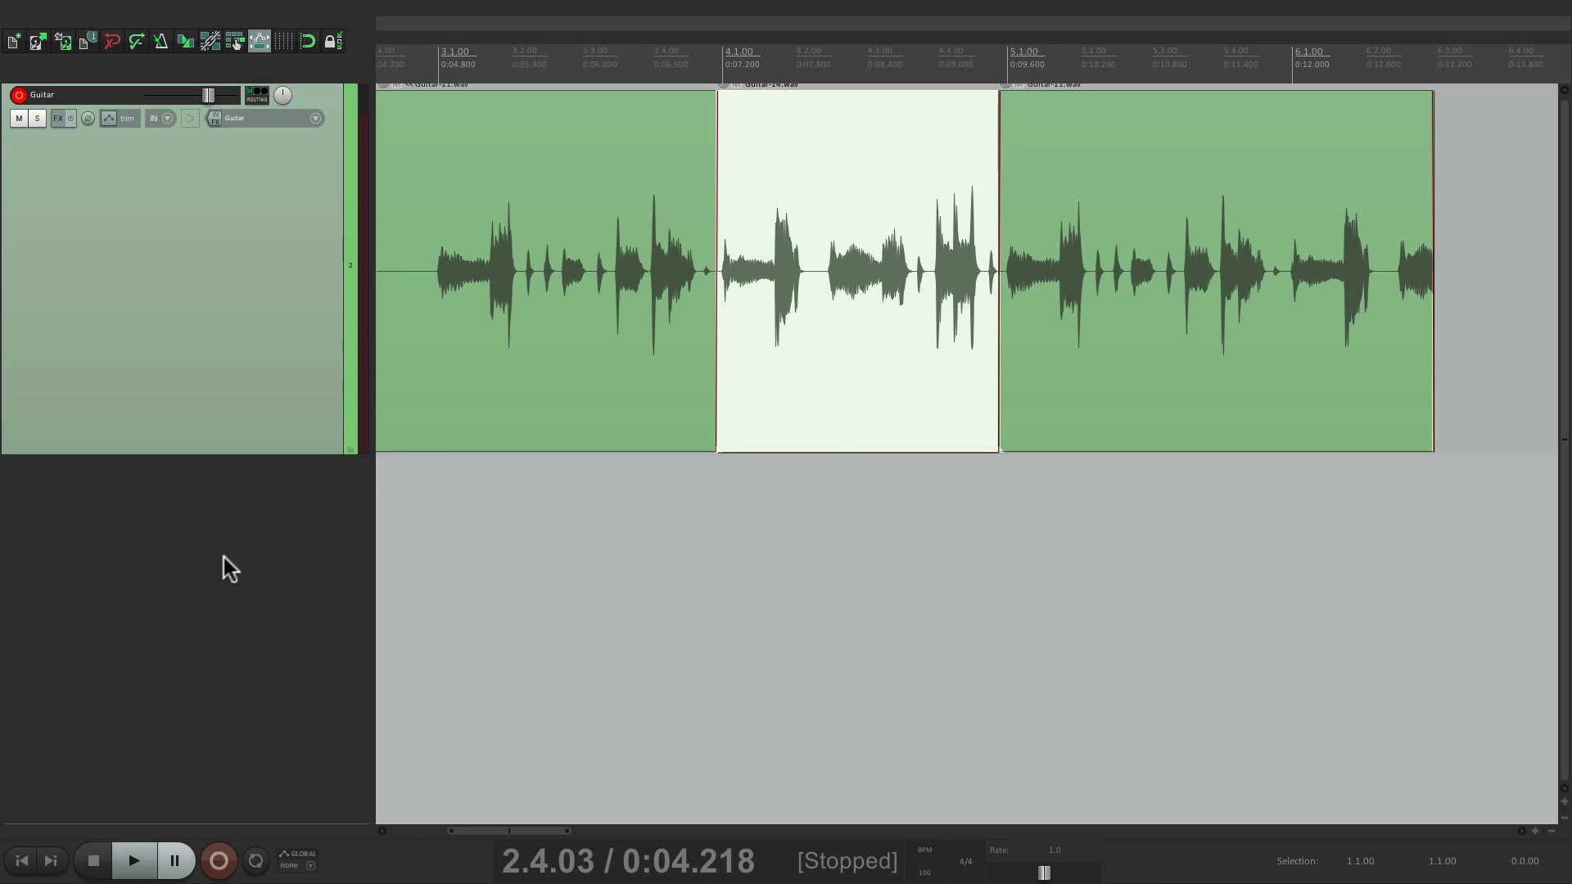
key(super+comma)
click(1027, 391)
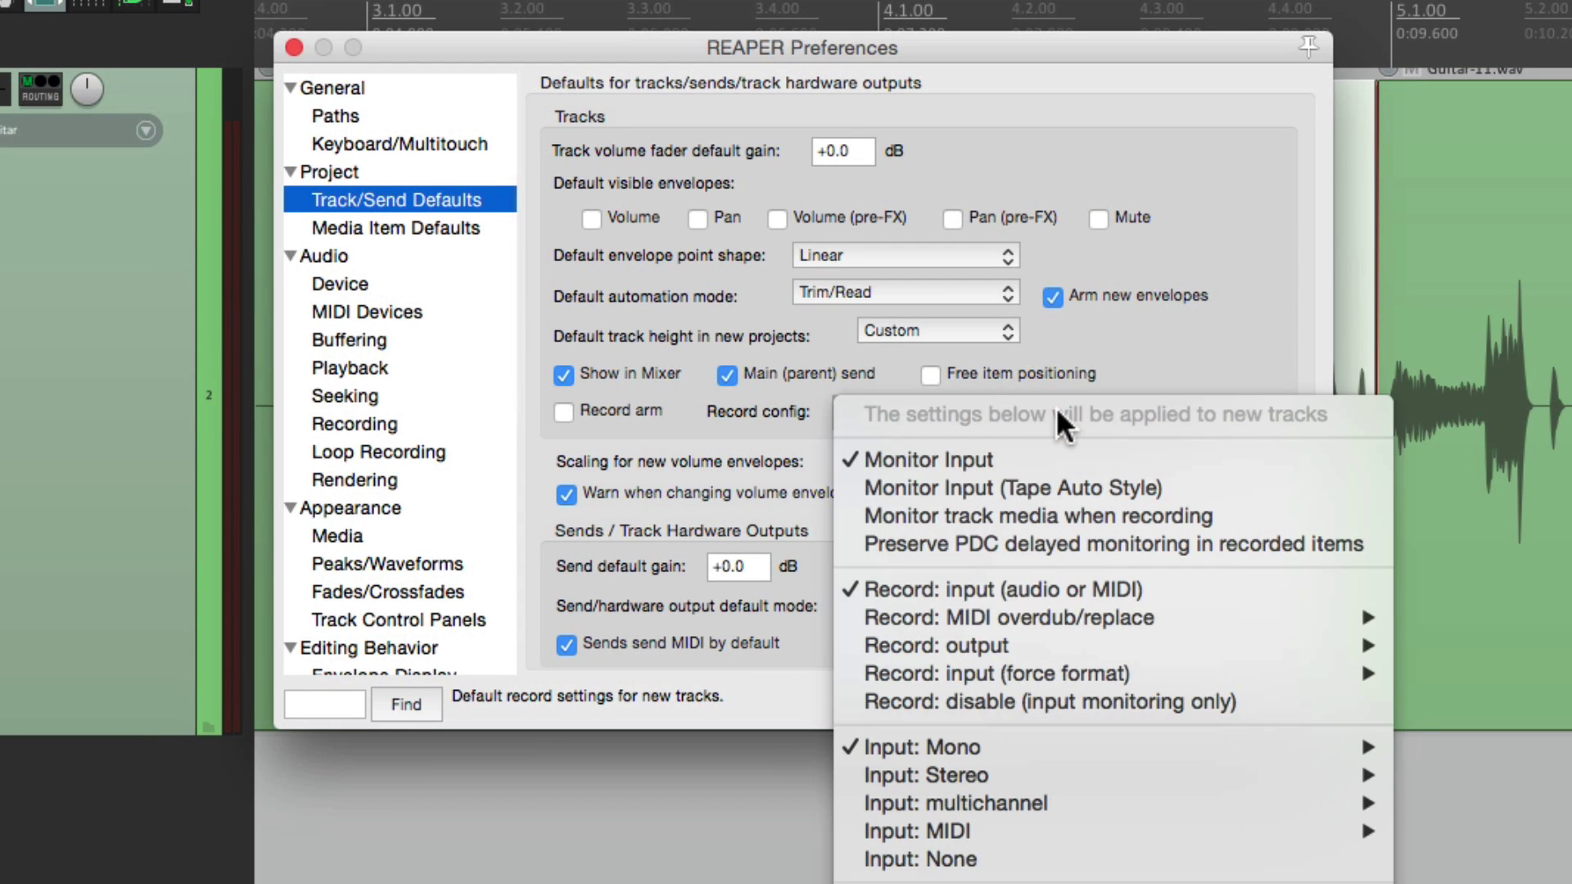
click(1236, 489)
click(1093, 796)
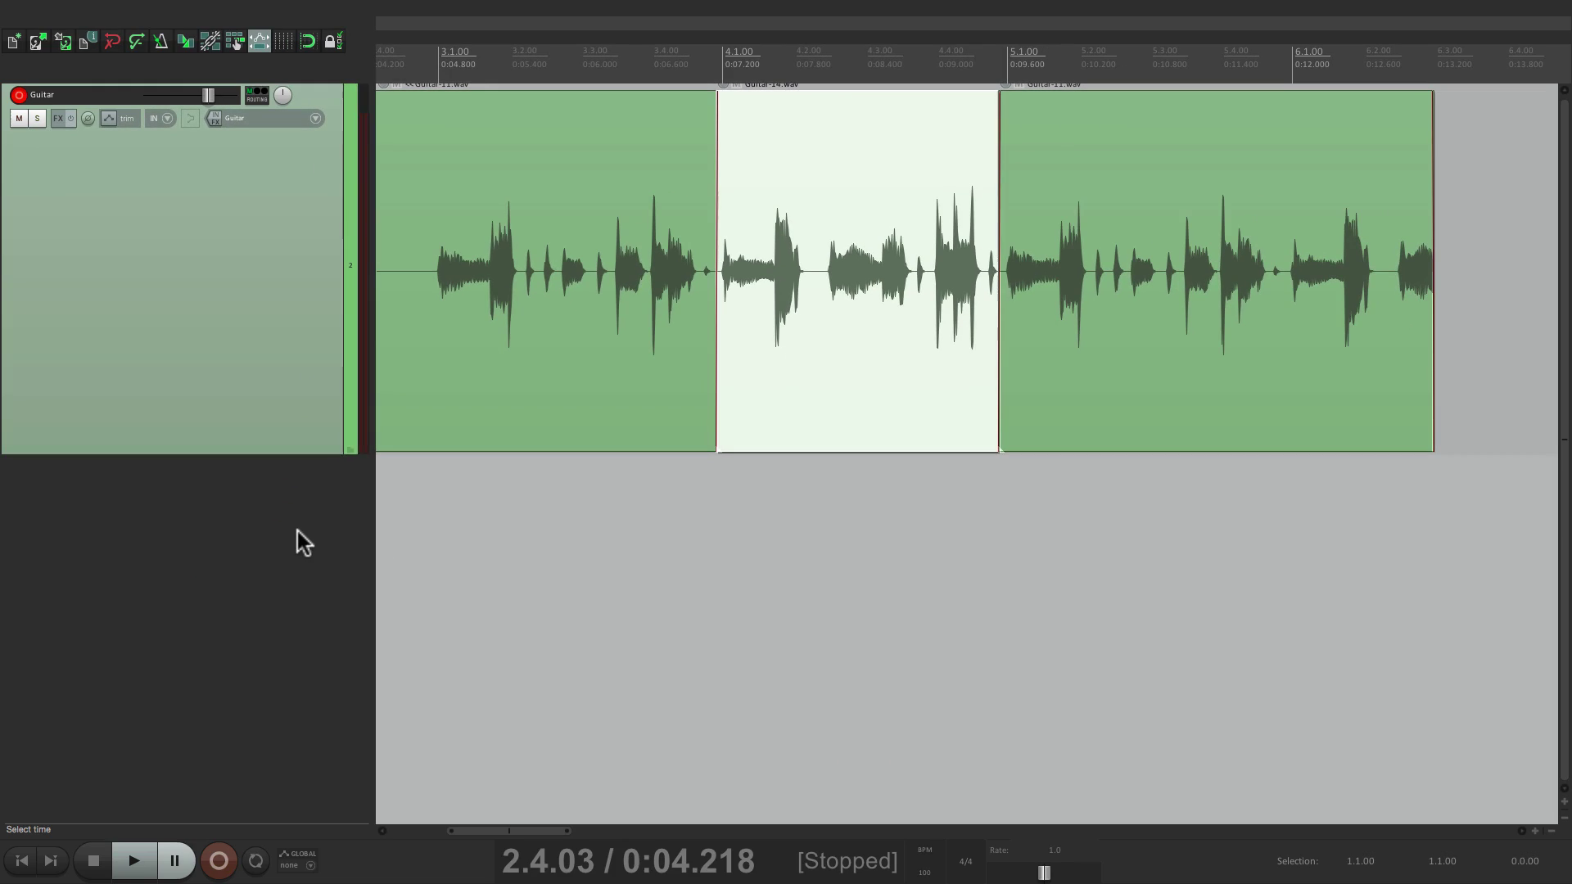
double_click(296, 530)
Set the Track/Send Defaults record config to Monitor Input (Tape Auto Style) and confirm with OK
key(super+comma)
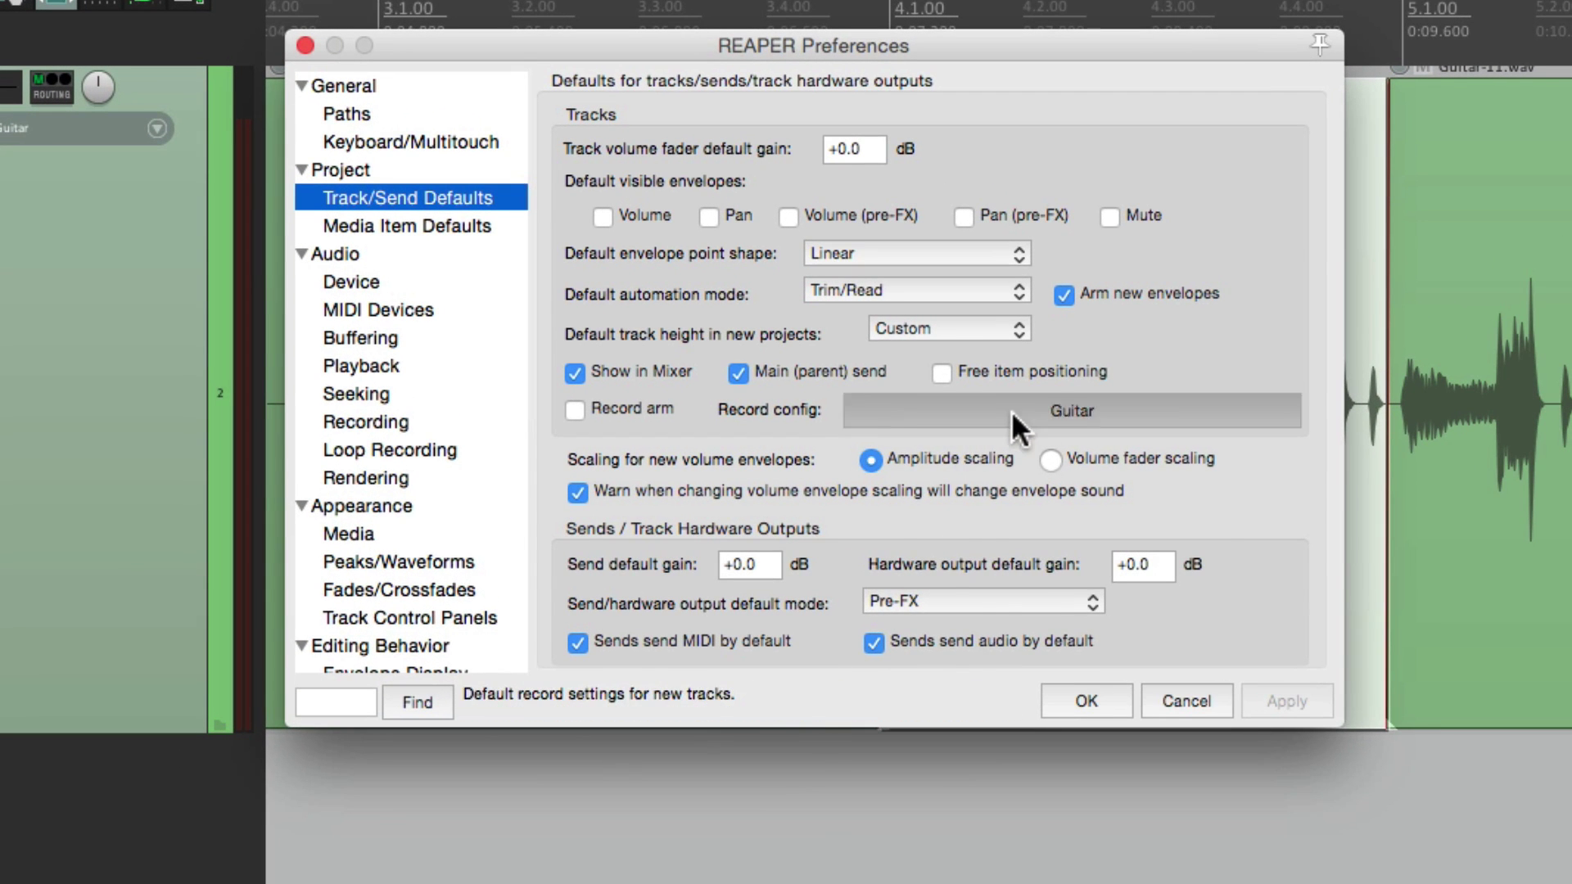
click(1010, 410)
click(1095, 483)
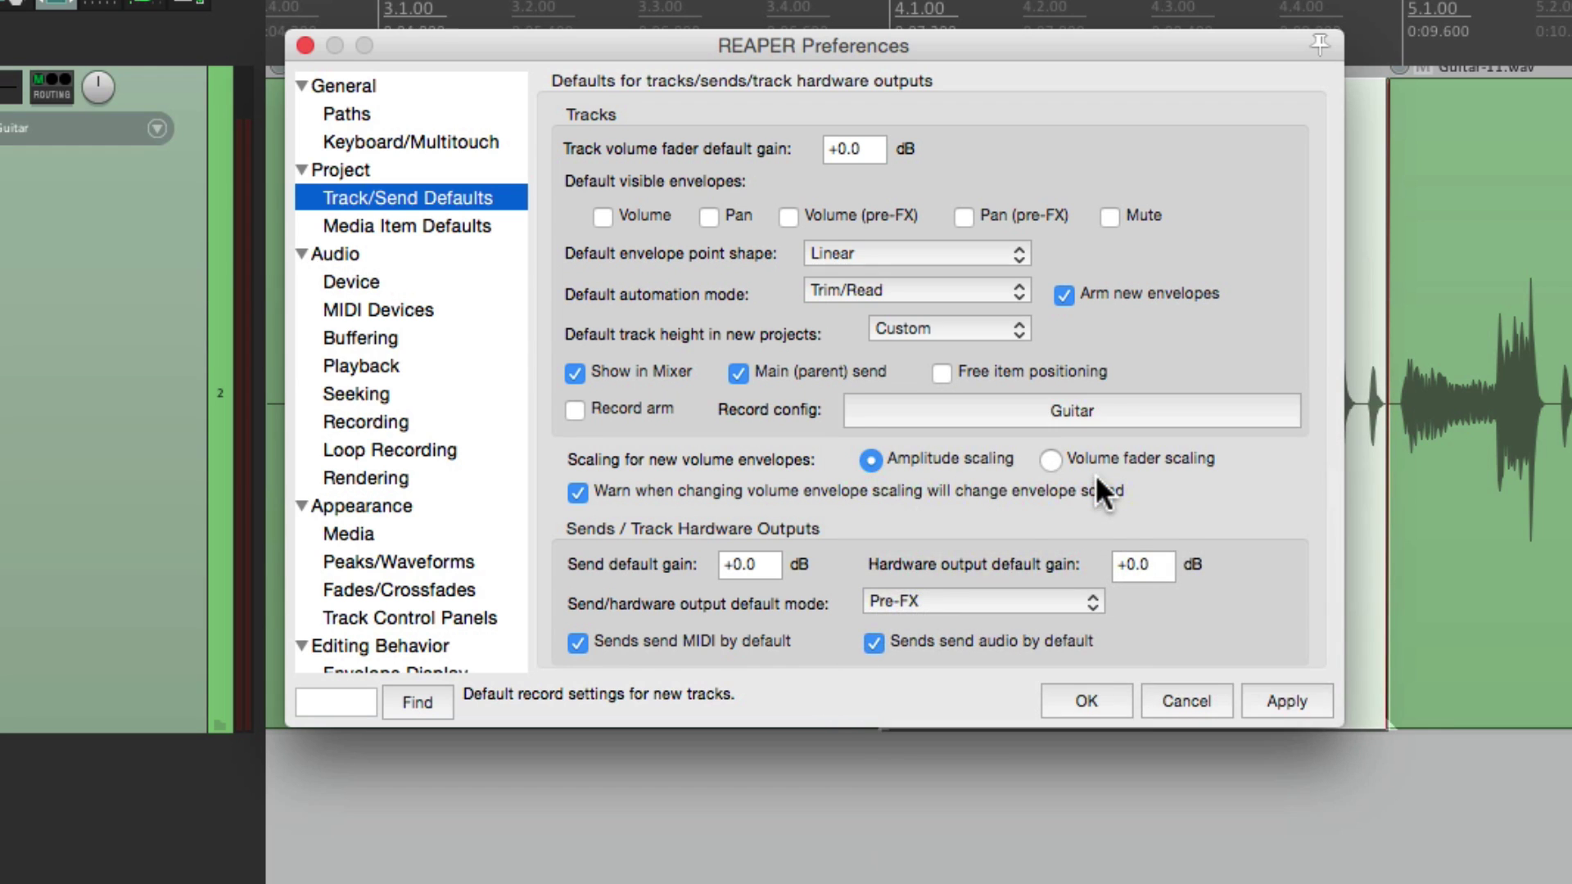
click(1112, 696)
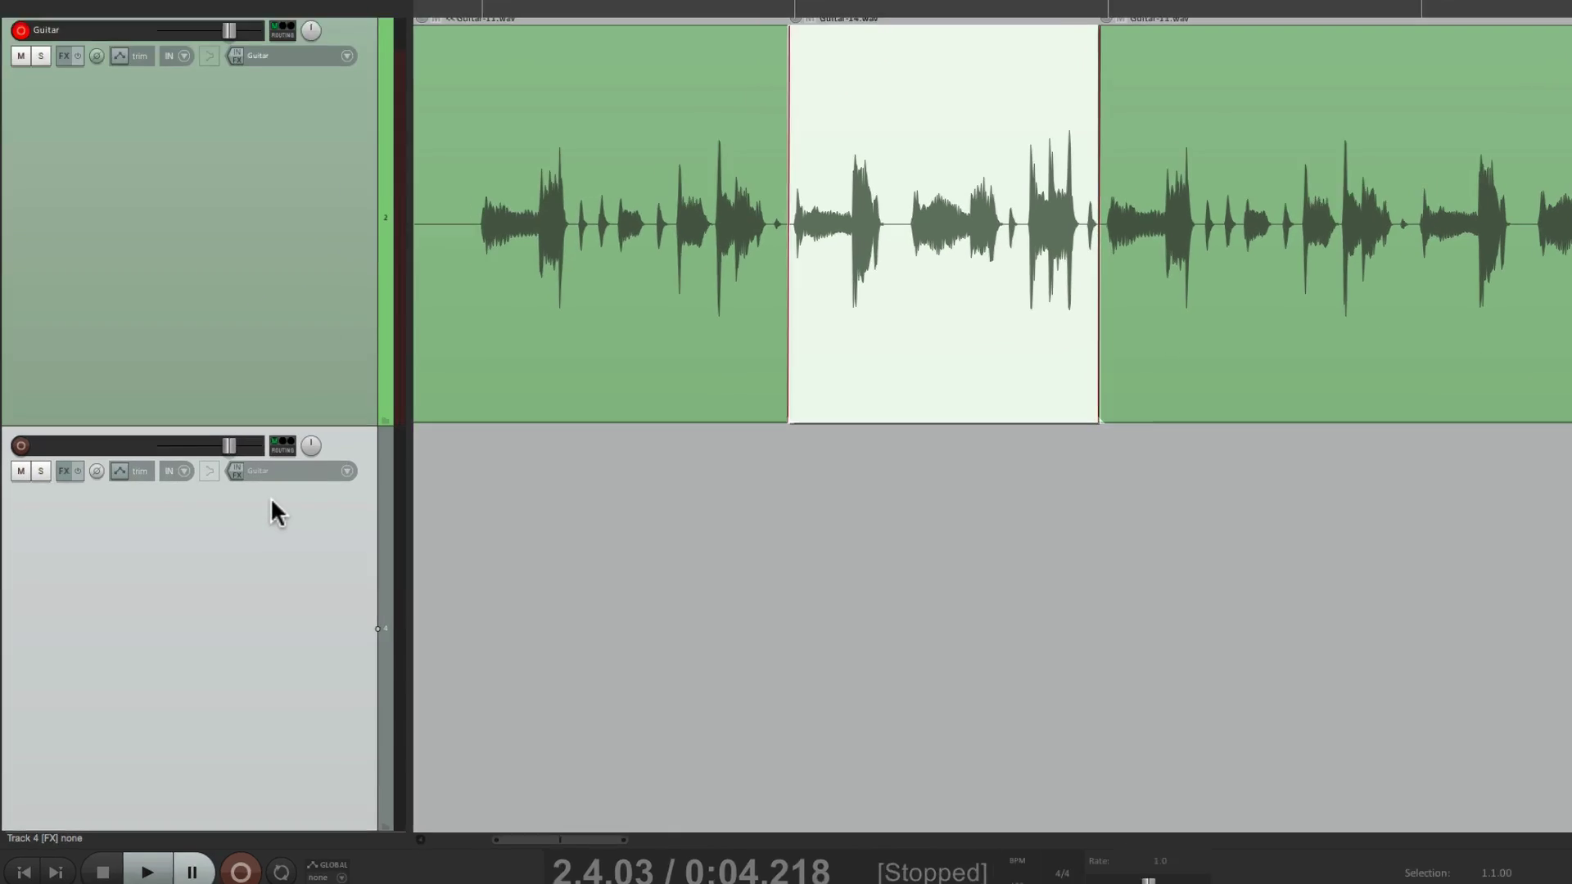